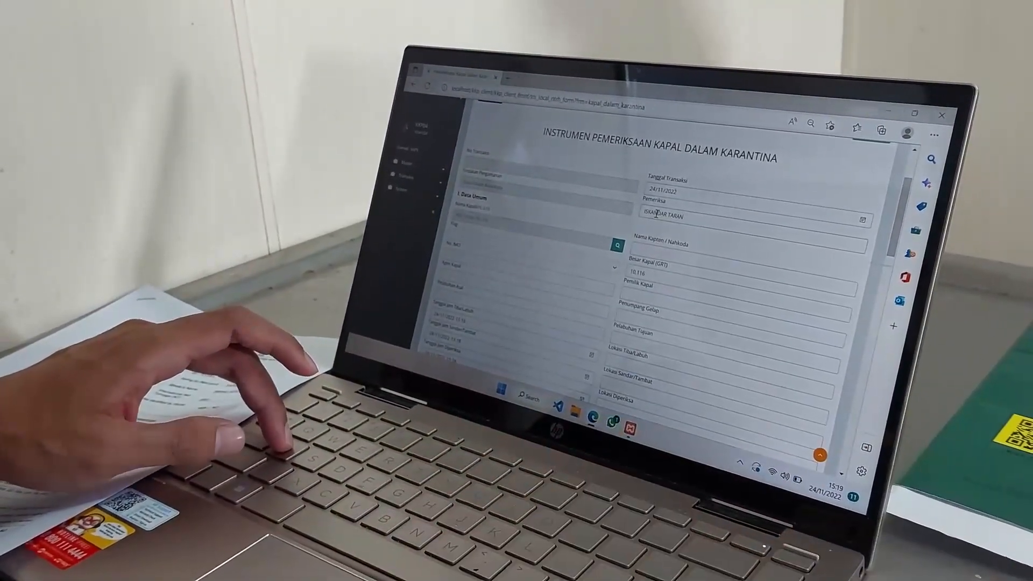
# Set the ship's flag to PANAMA.
pyautogui.scroll(-2, 656, 214)
pyautogui.click(465, 211)
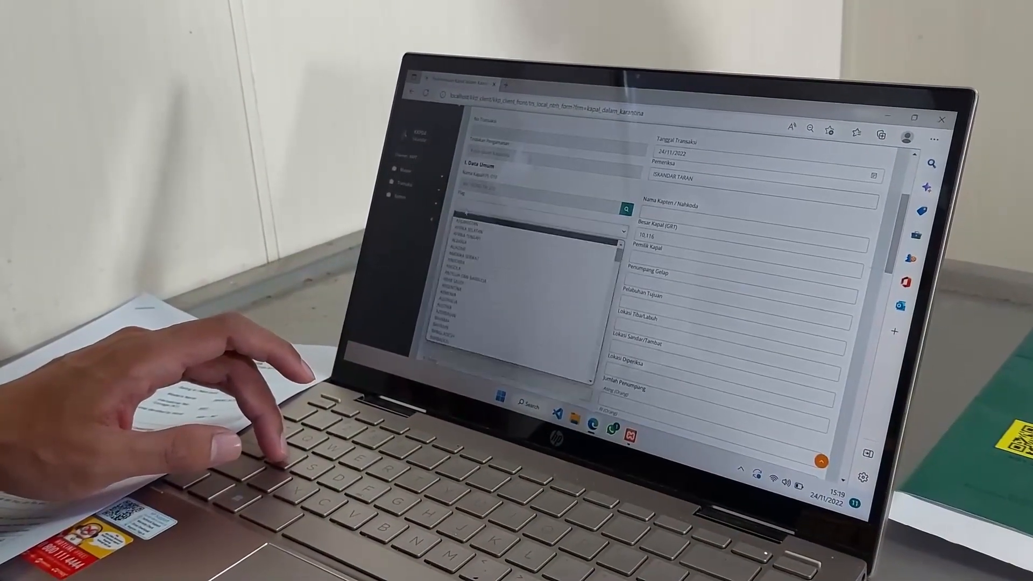
pyautogui.write('pan')
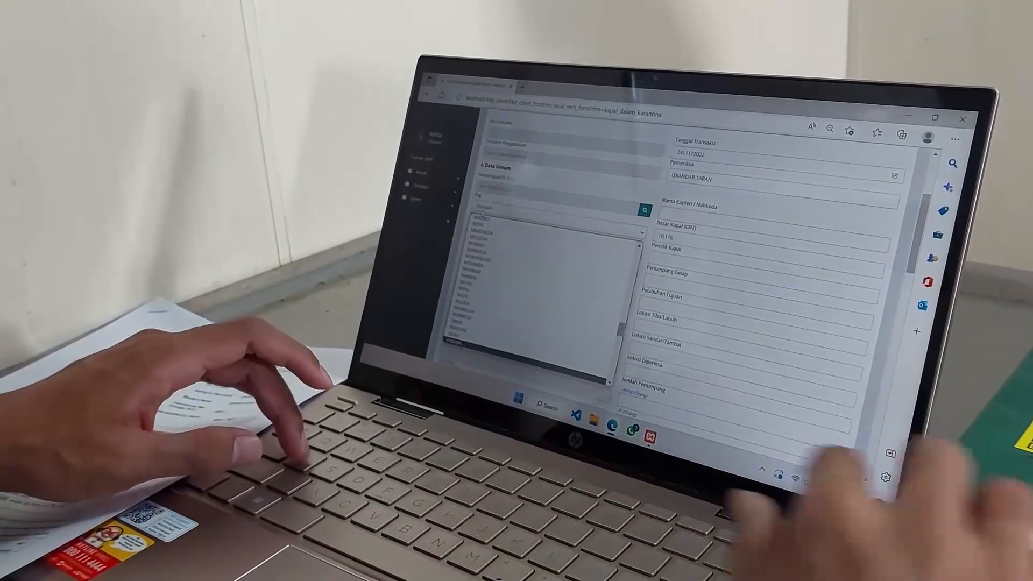
pyautogui.press('Return')
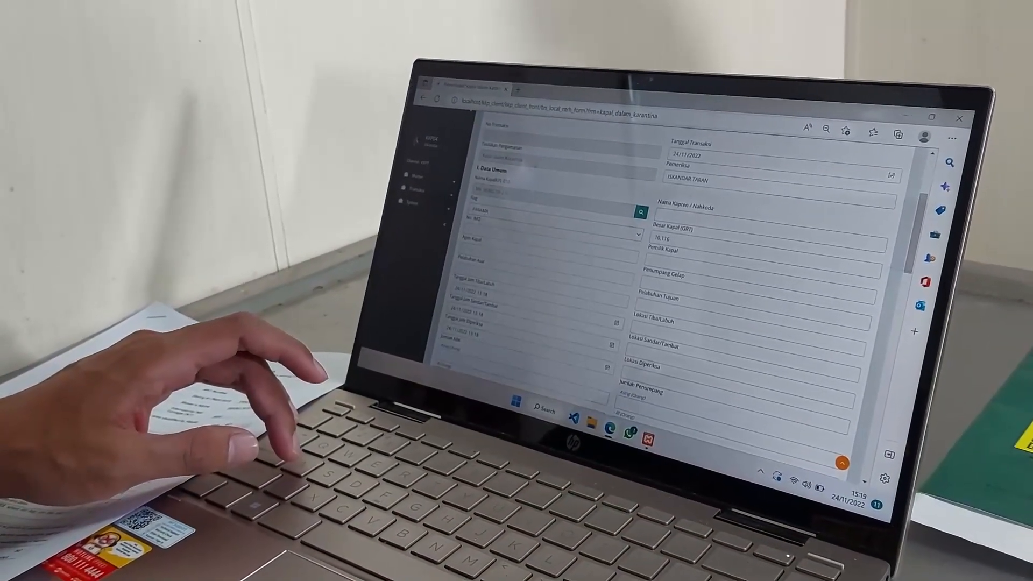
# Enter the captain's name in Nama Kapten / Nahkoda and IMO number 9916783.
pyautogui.click(680, 215)
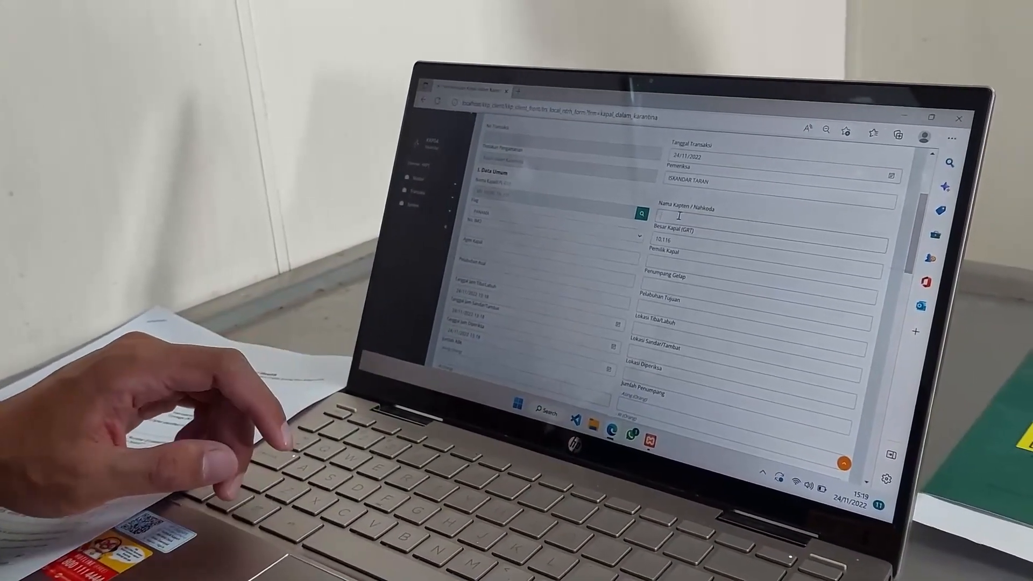
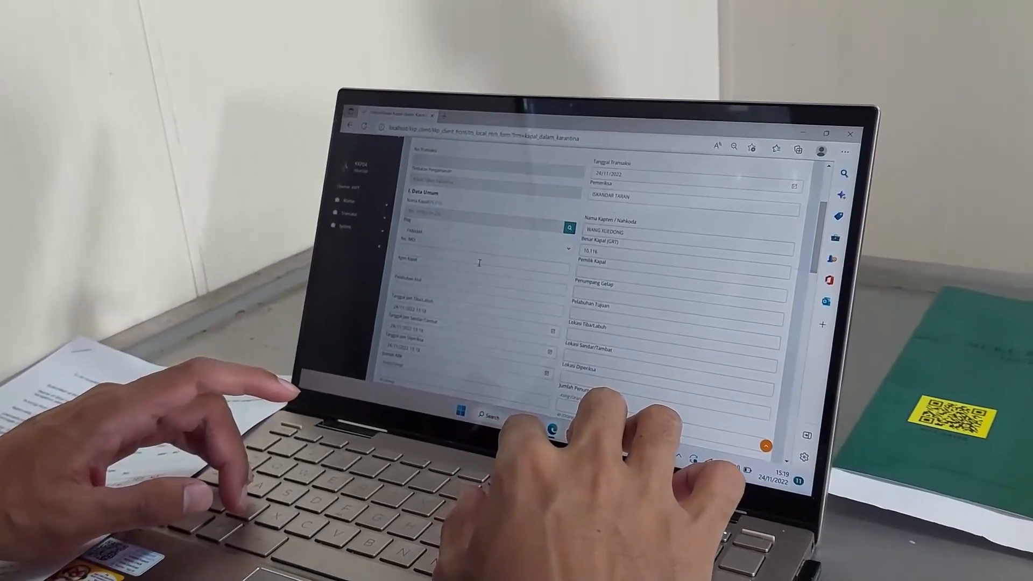
pyautogui.write('99')
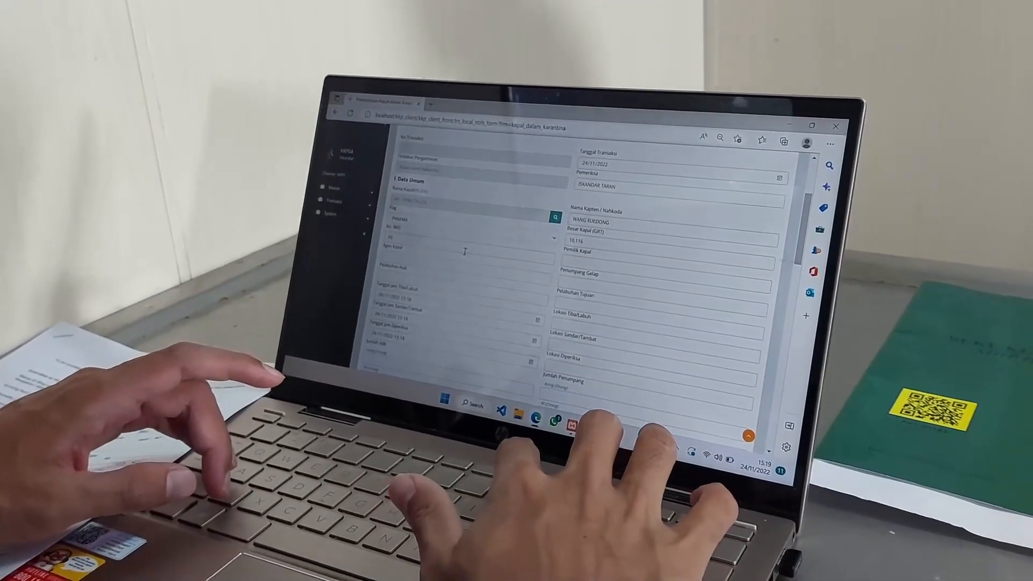
pyautogui.write('10')
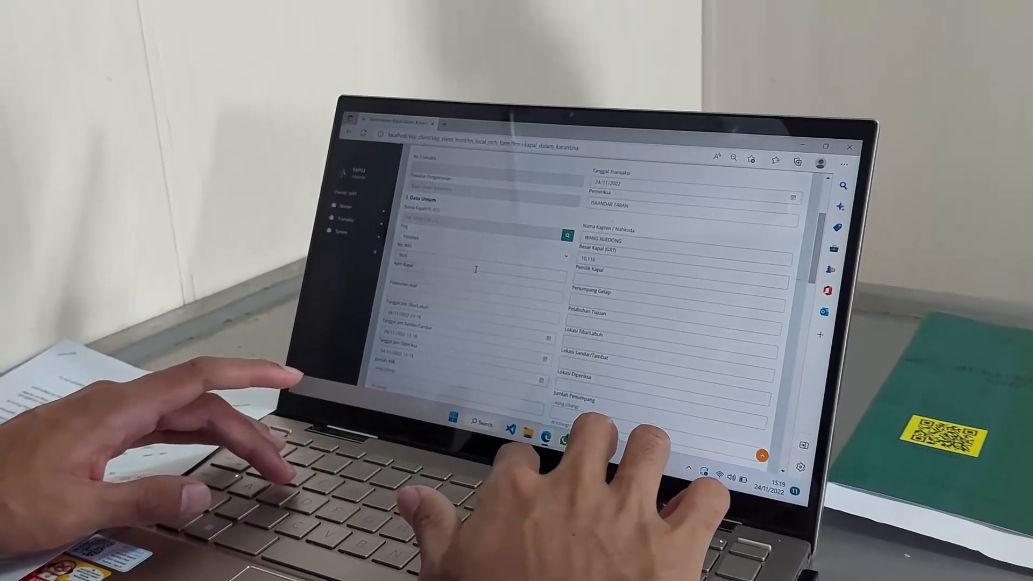
pyautogui.write('78')
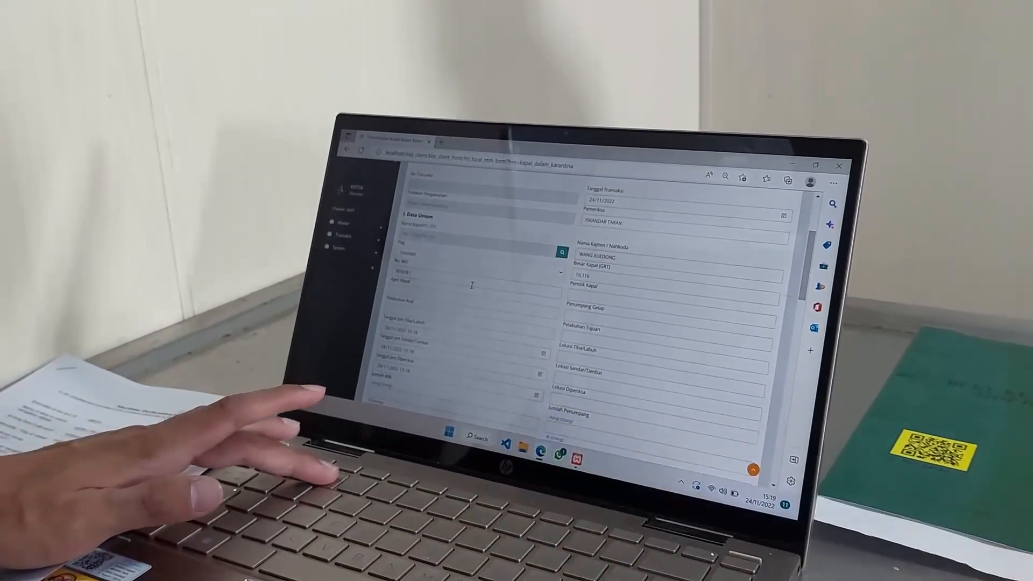
pyautogui.write('3')
pyautogui.click(443, 297)
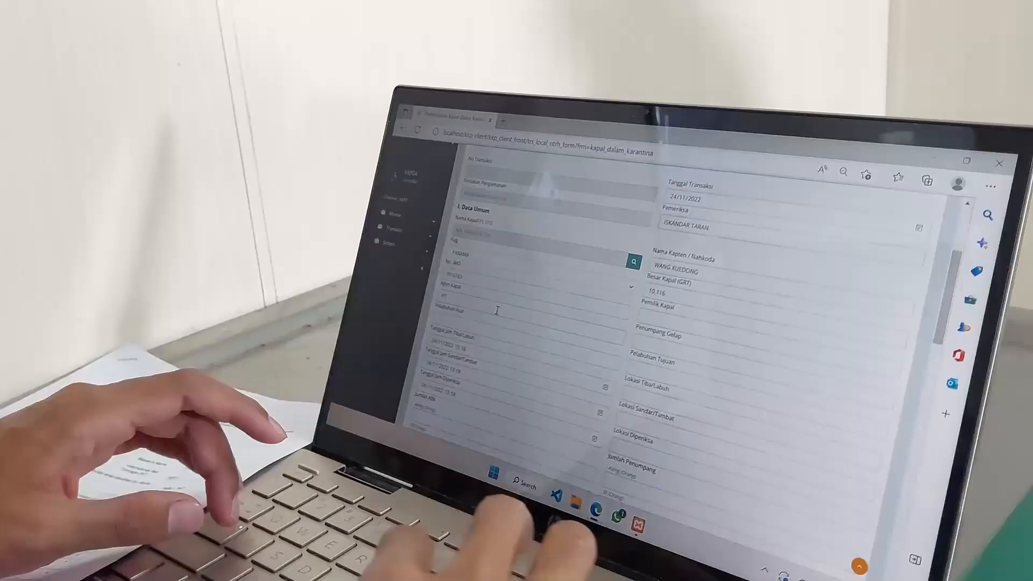
# Fill in agent PT. SA, ULIE, WEDA location and TANGJUNG ULIE as the berthing location.
pyautogui.write('PT. SAFINAH SAMUDERA SHIPPING')
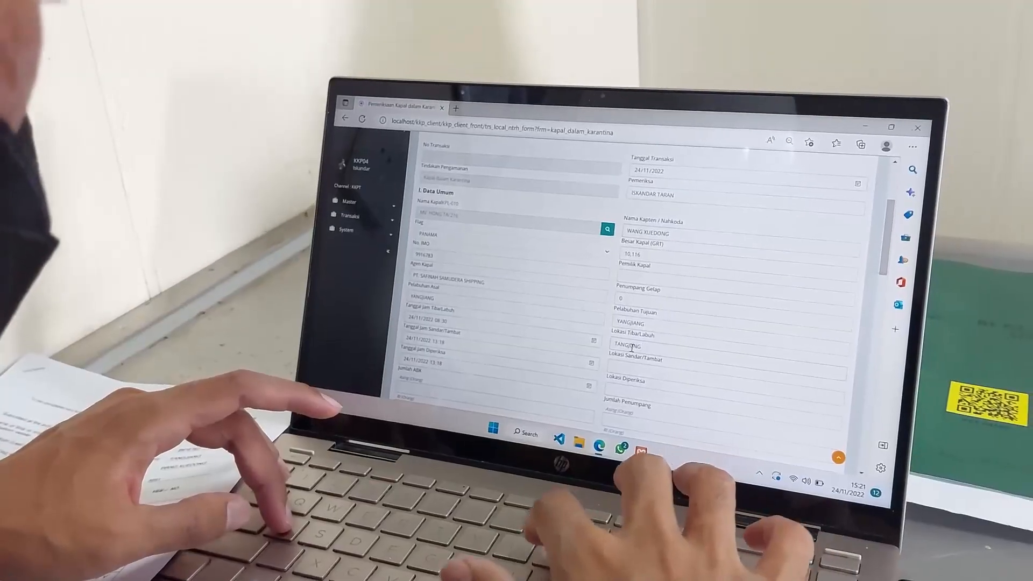
pyautogui.write('ULIE, WEDA')
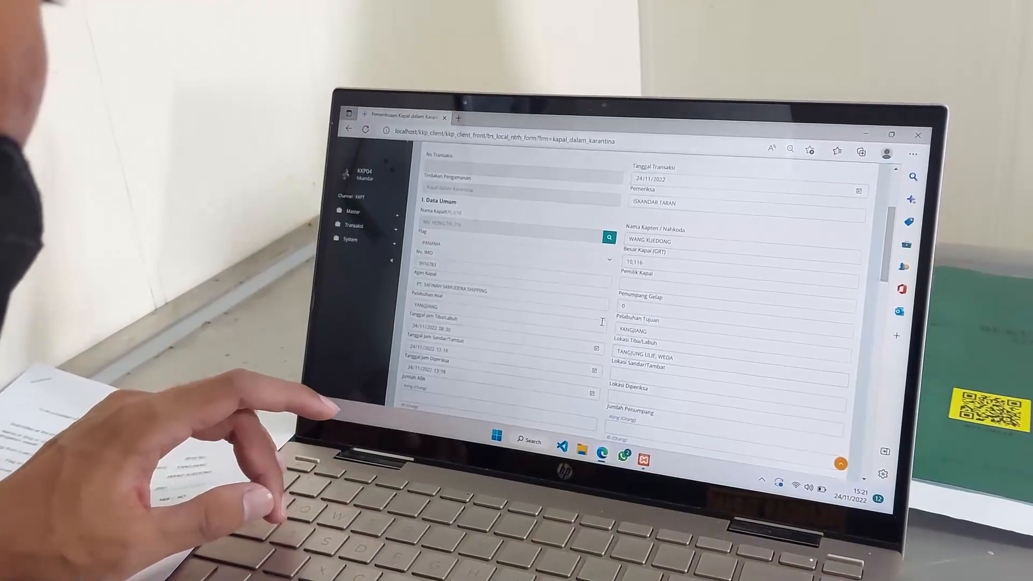
pyautogui.scroll(-3, 602, 322)
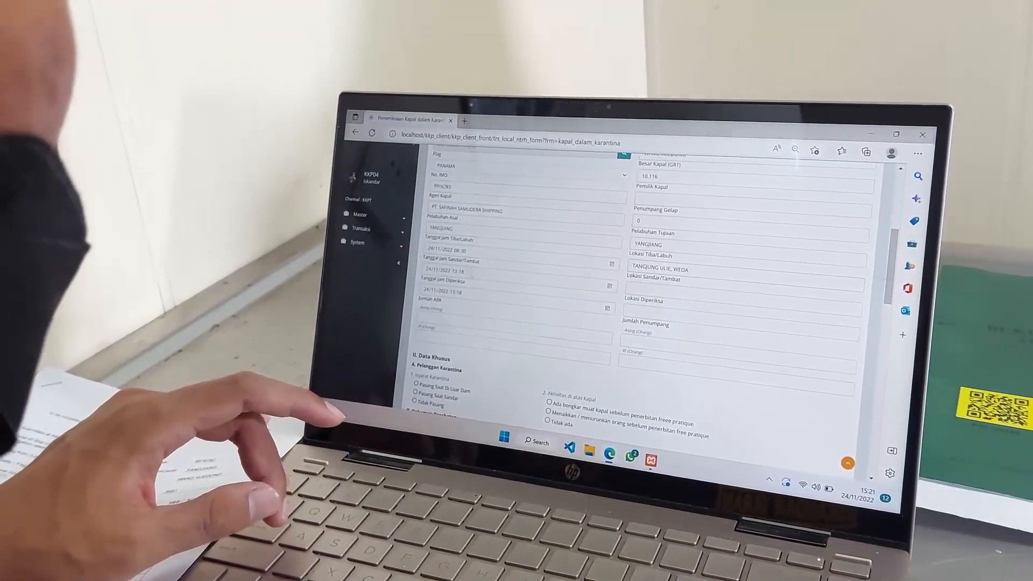
pyautogui.click(633, 294)
pyautogui.write('TANG')
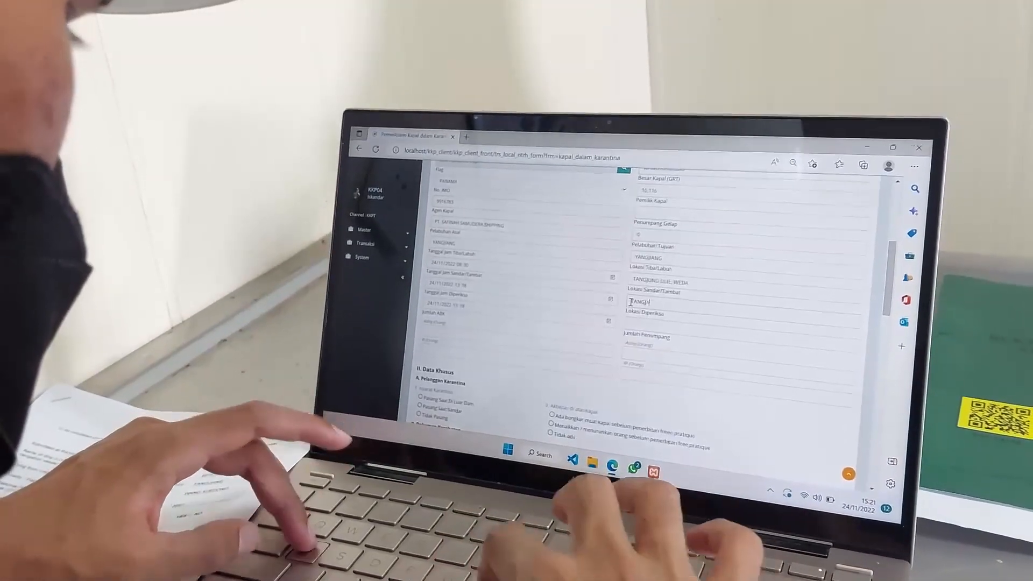
pyautogui.write('J')
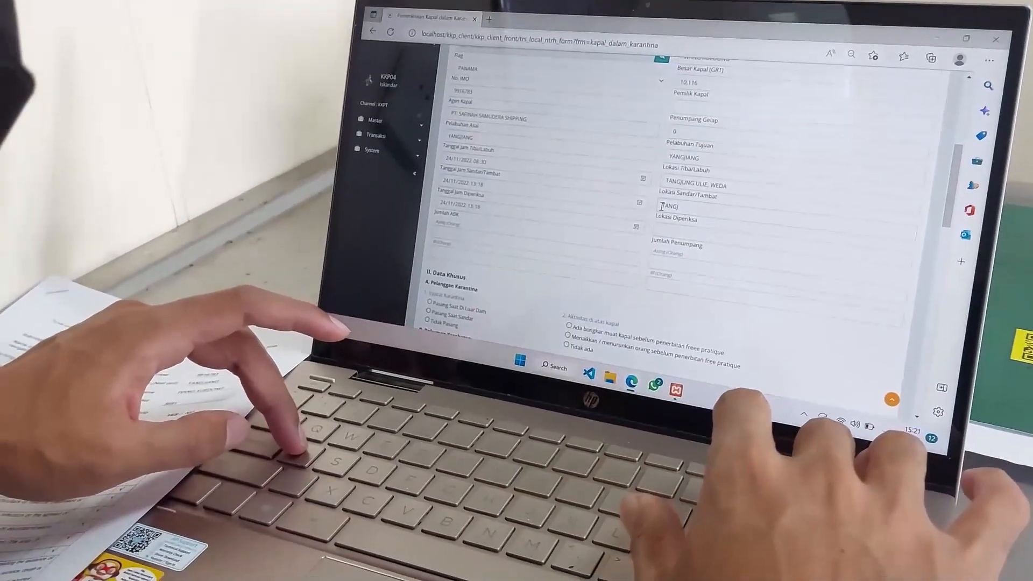
pyautogui.write('UNG')
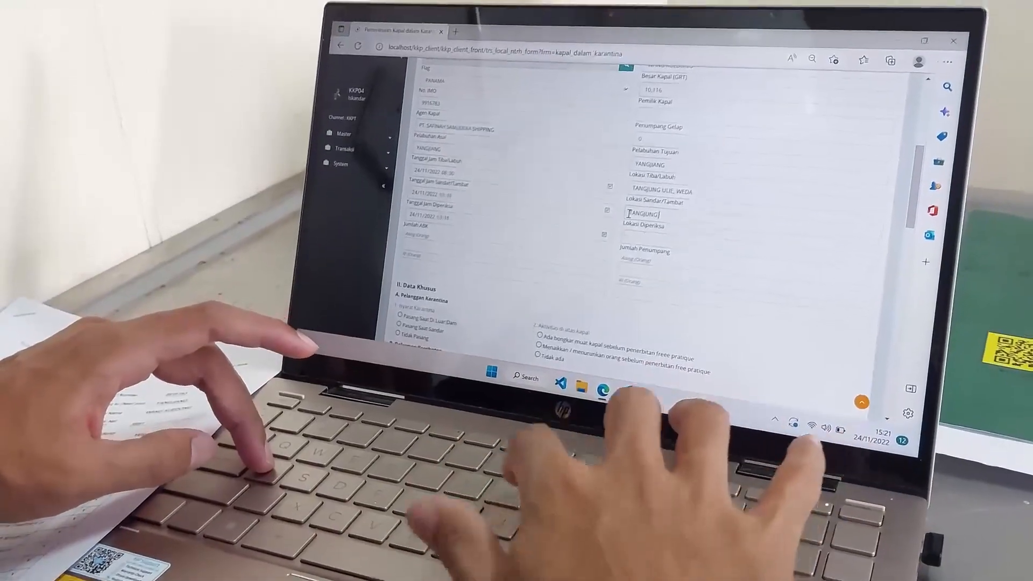
pyautogui.write(' ULIE')
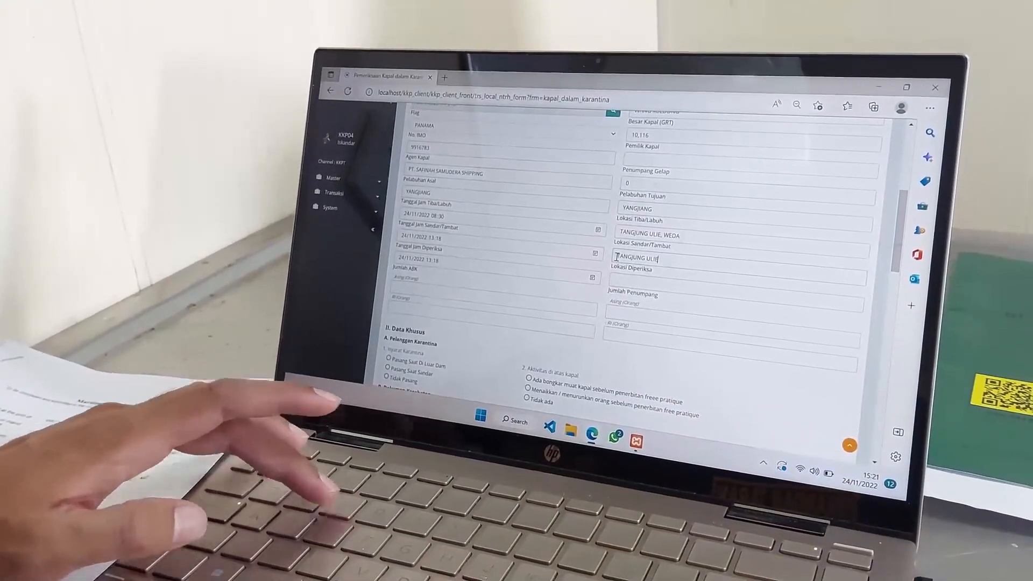
pyautogui.click(595, 253)
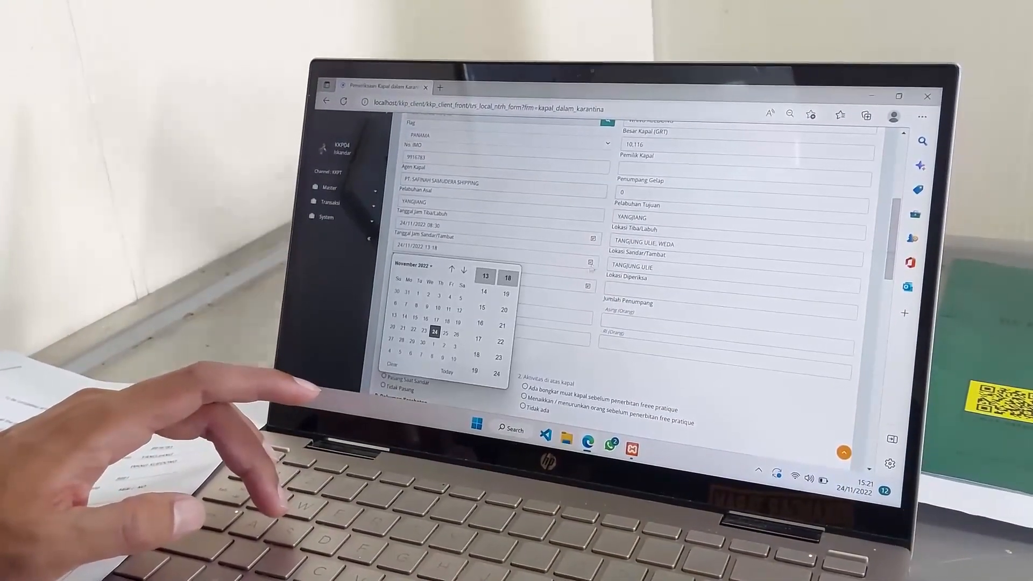
# Reset the berthing date and correct the Indonesian passenger count from -1 to 0.
pyautogui.click(392, 365)
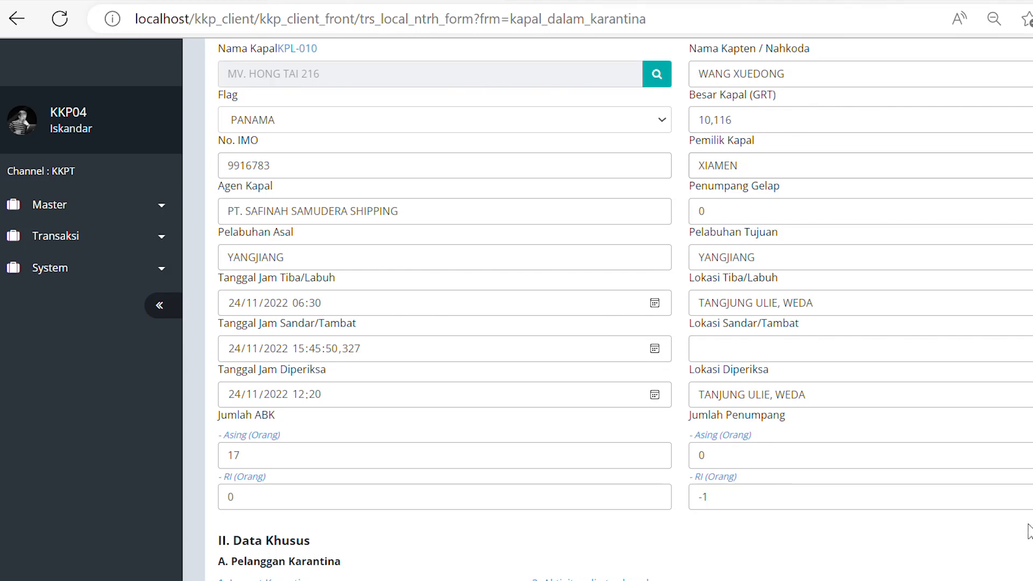
pyautogui.scroll(-6, 752, 466)
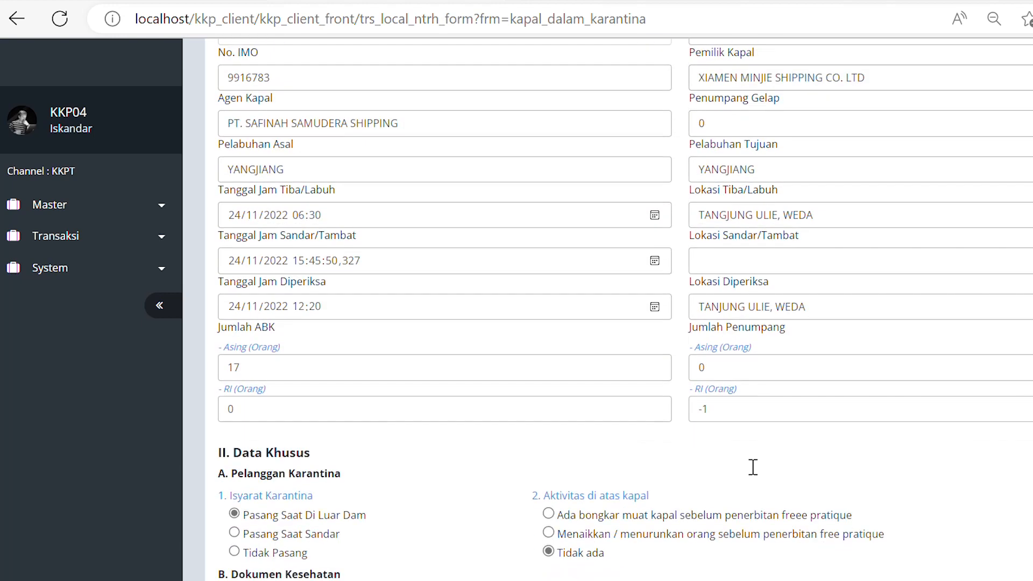
pyautogui.click(739, 156)
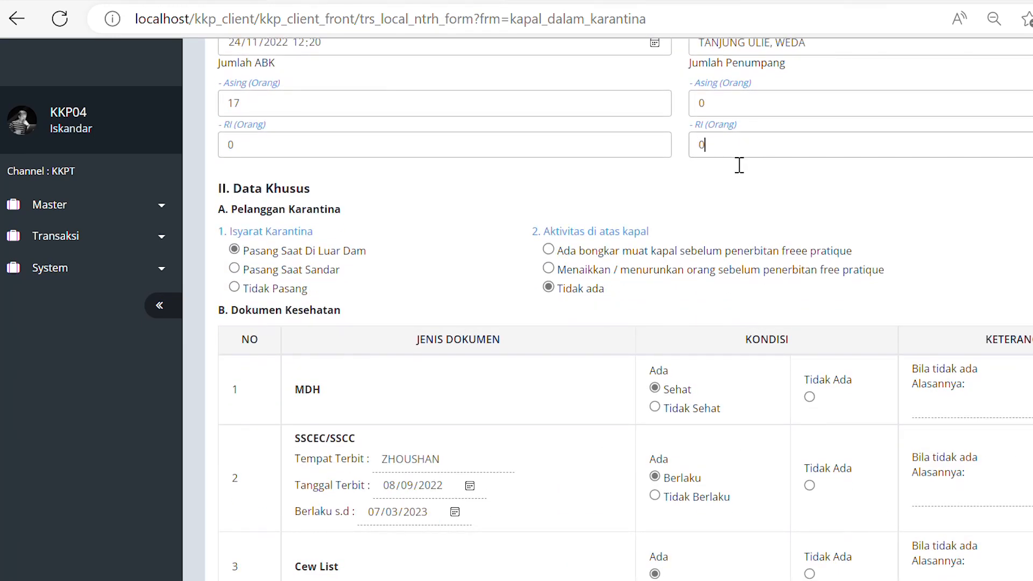
pyautogui.scroll(-18, 659, 203)
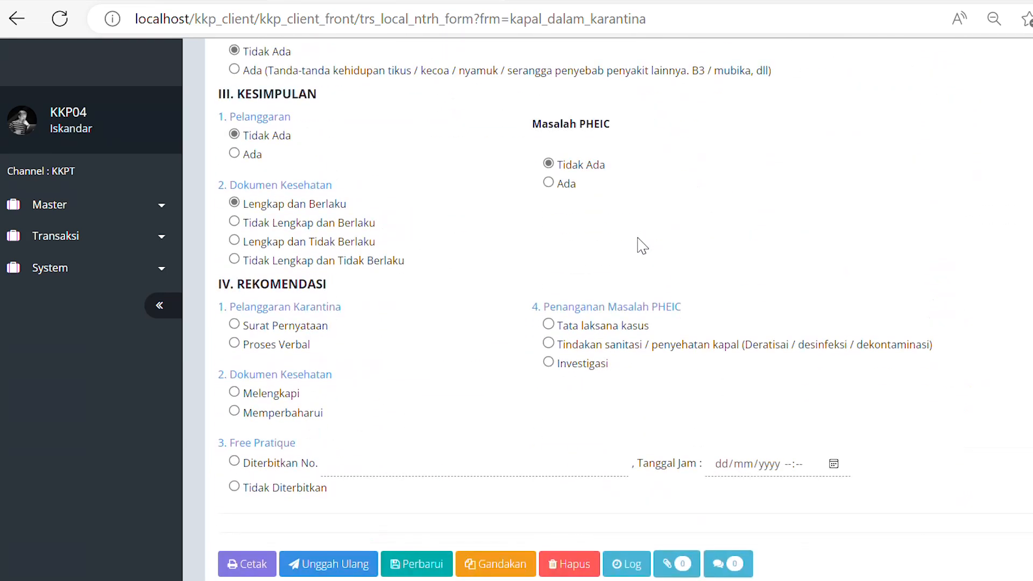
# Mark free pratique as issued, set its date and time, and enter the pratique number.
pyautogui.click(234, 461)
pyautogui.click(832, 464)
pyautogui.click(828, 347)
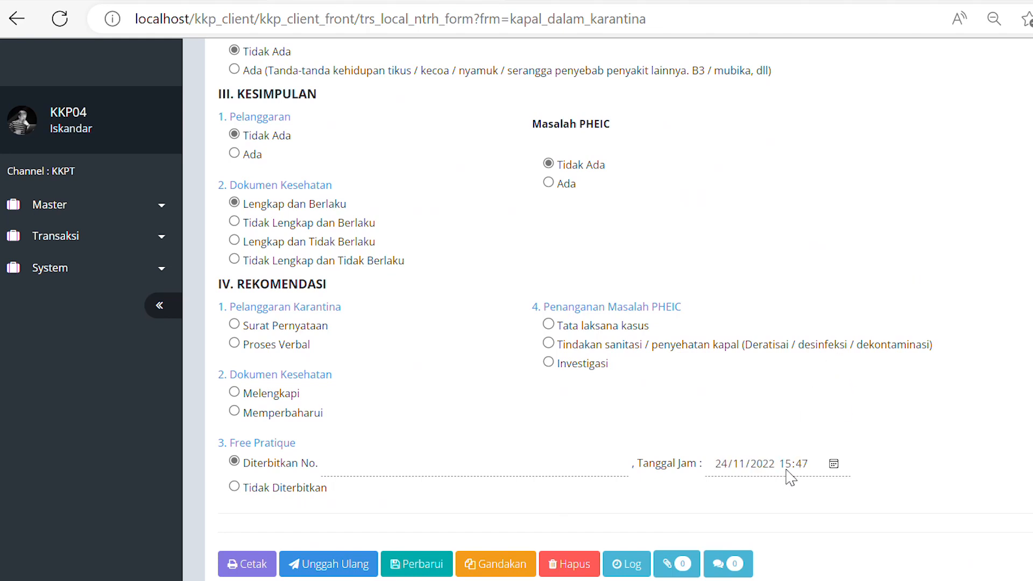
pyautogui.click(349, 474)
pyautogui.write('E')
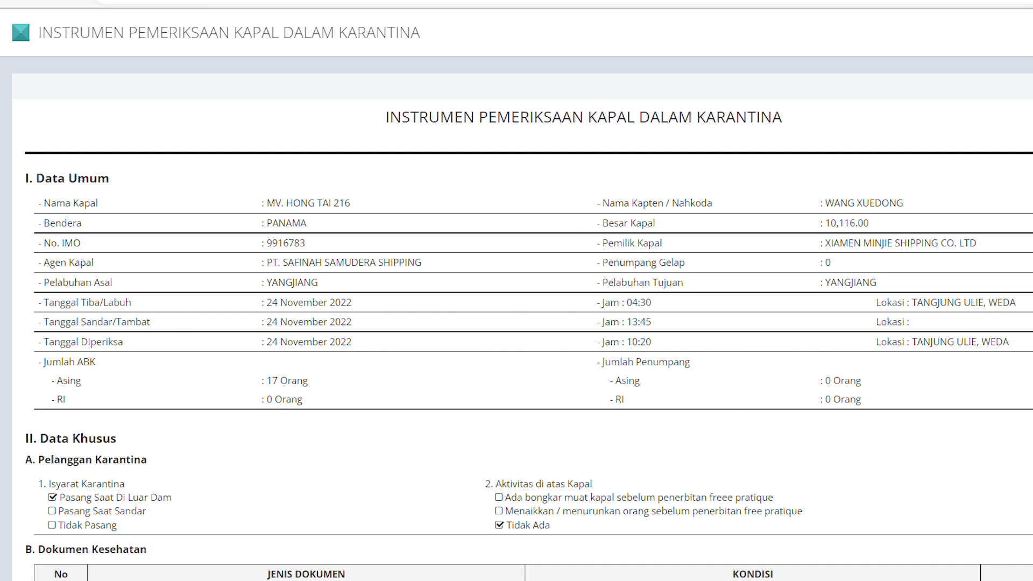
pyautogui.scroll(-17, 516, 290)
# Mark the galley and pantry as Memenuhi Syarat on the sanitation checklist.
pyautogui.scroll(1, 516, 291)
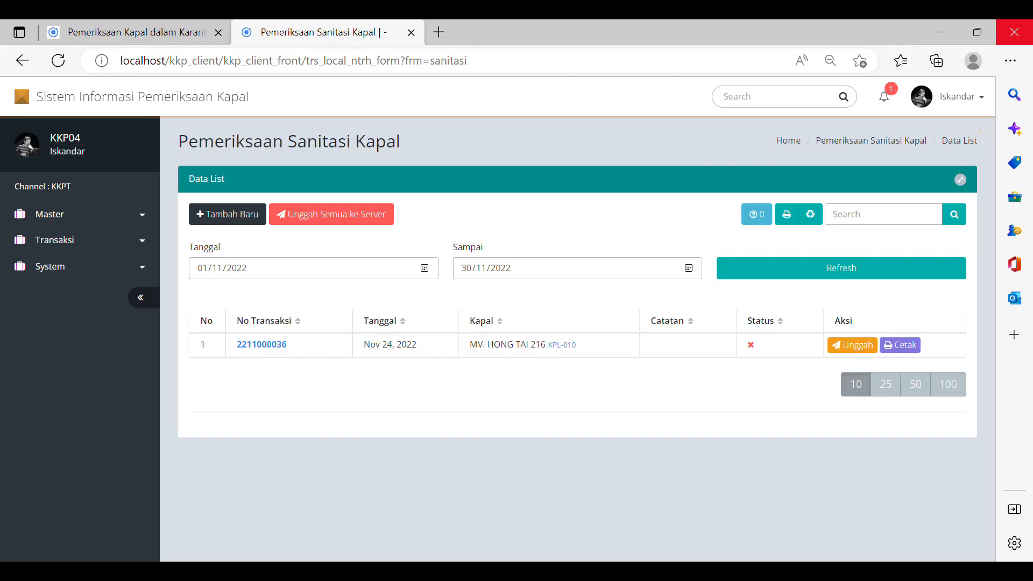
pyautogui.scroll(-9, 571, 317)
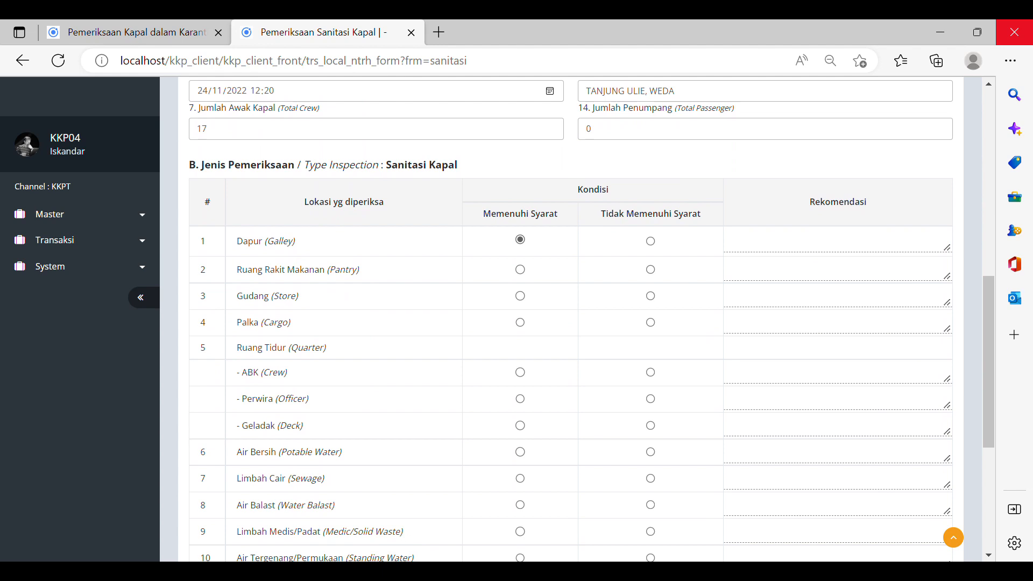
pyautogui.click(519, 269)
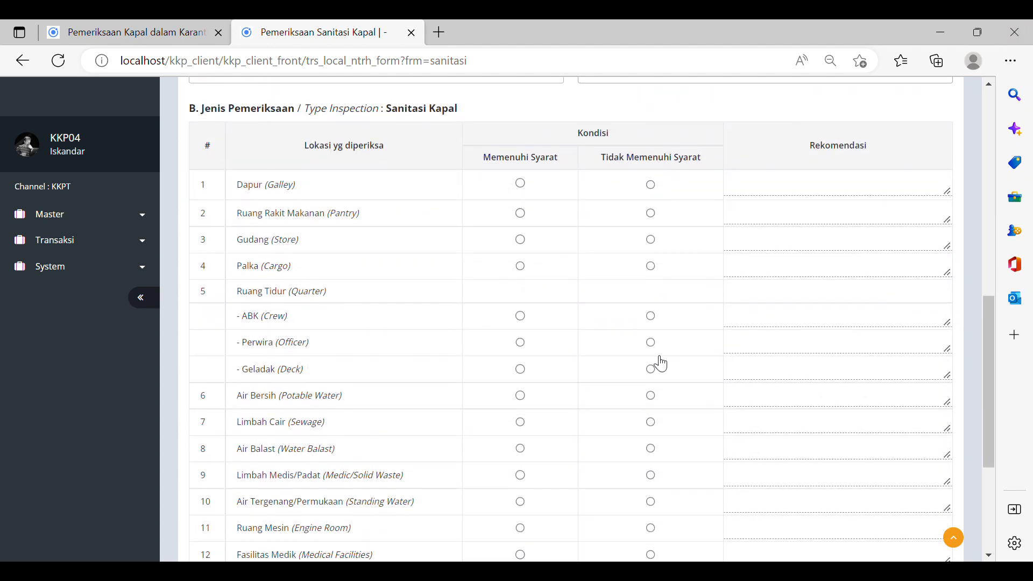
pyautogui.scroll(-4, 656, 363)
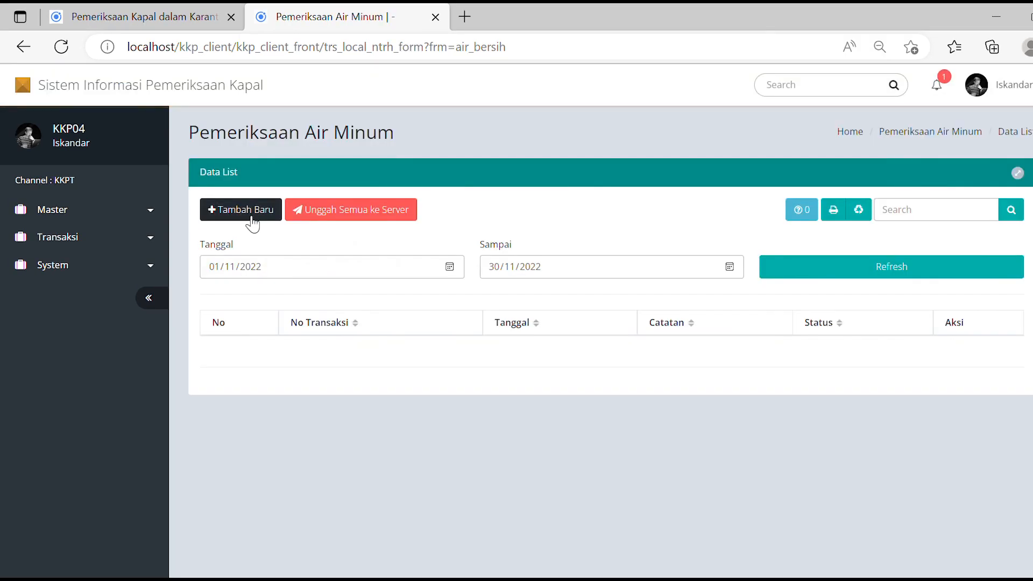
# Save the sanitation checklist, then enter the inspector's name and save the drinking-water checklist.
pyautogui.click(253, 222)
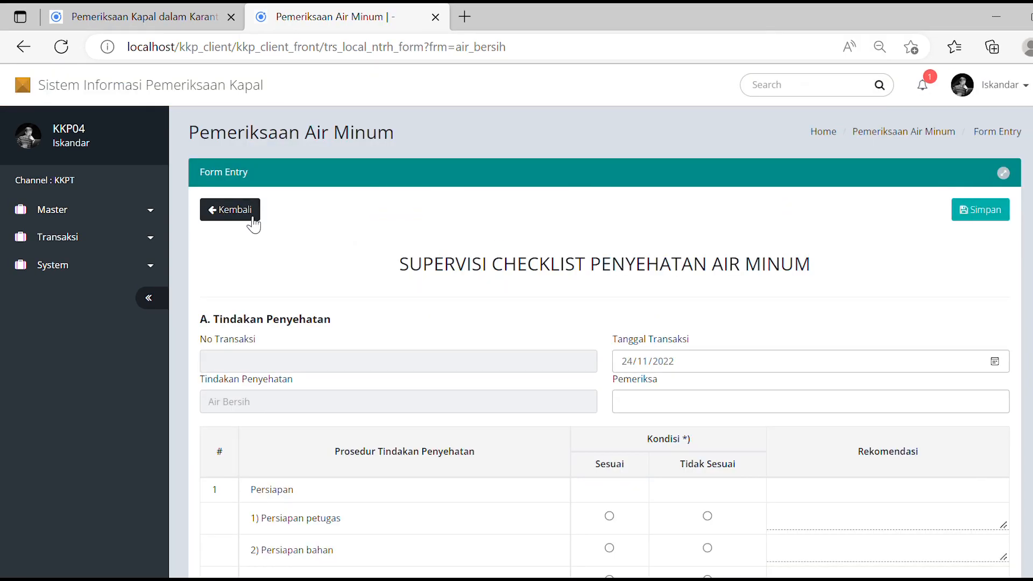
pyautogui.scroll(-1, 304, 320)
pyautogui.click(661, 177)
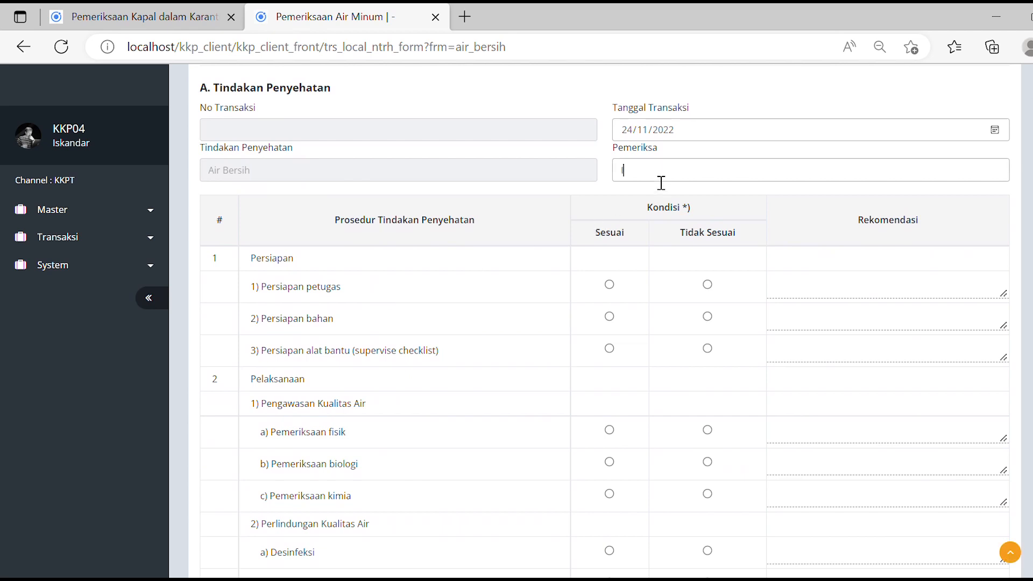
pyautogui.scroll(-2, 660, 190)
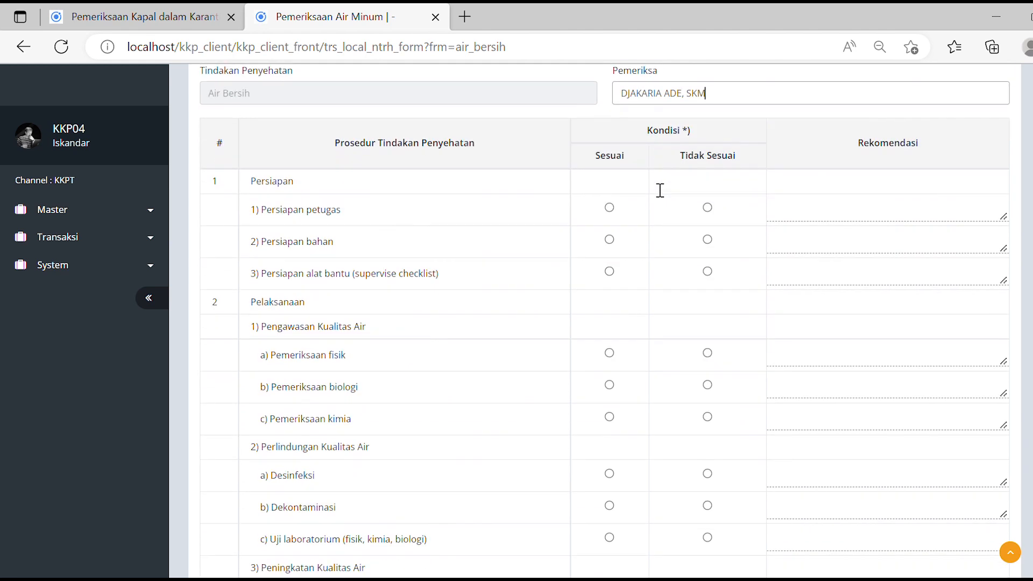
pyautogui.scroll(-5, 653, 184)
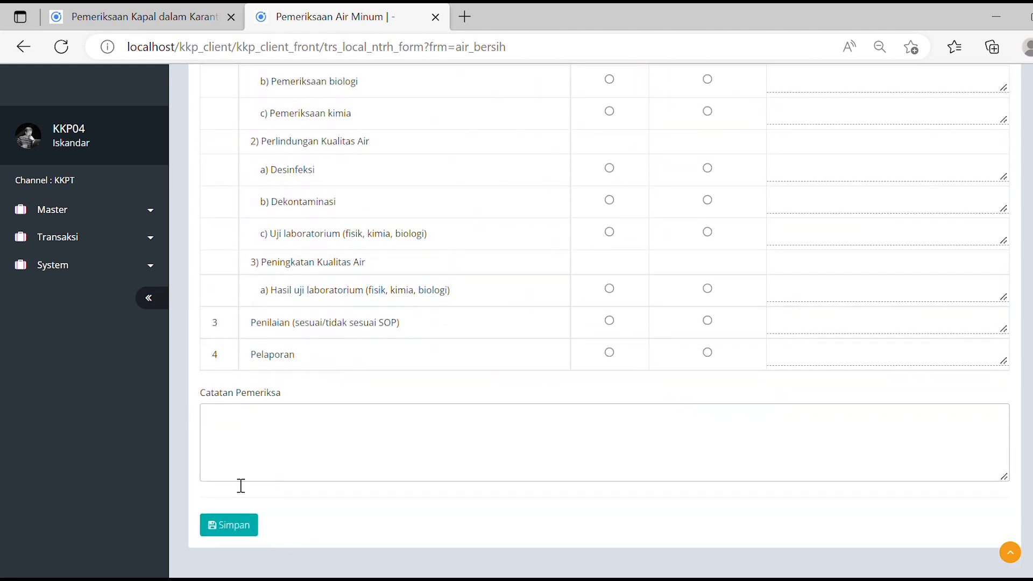
pyautogui.click(239, 526)
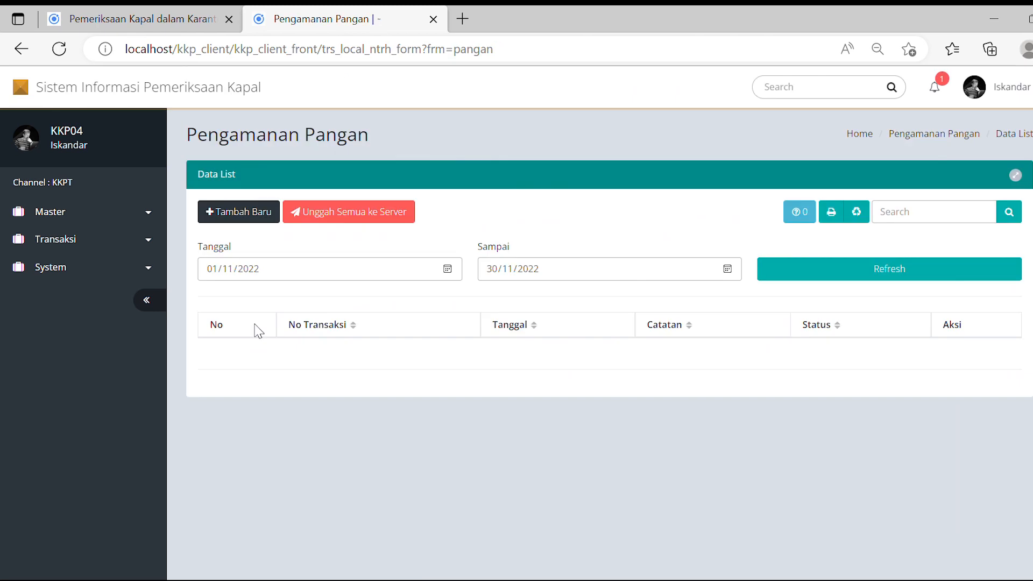
# Start a new food-safety checklist entry and scroll through its form.
pyautogui.click(242, 213)
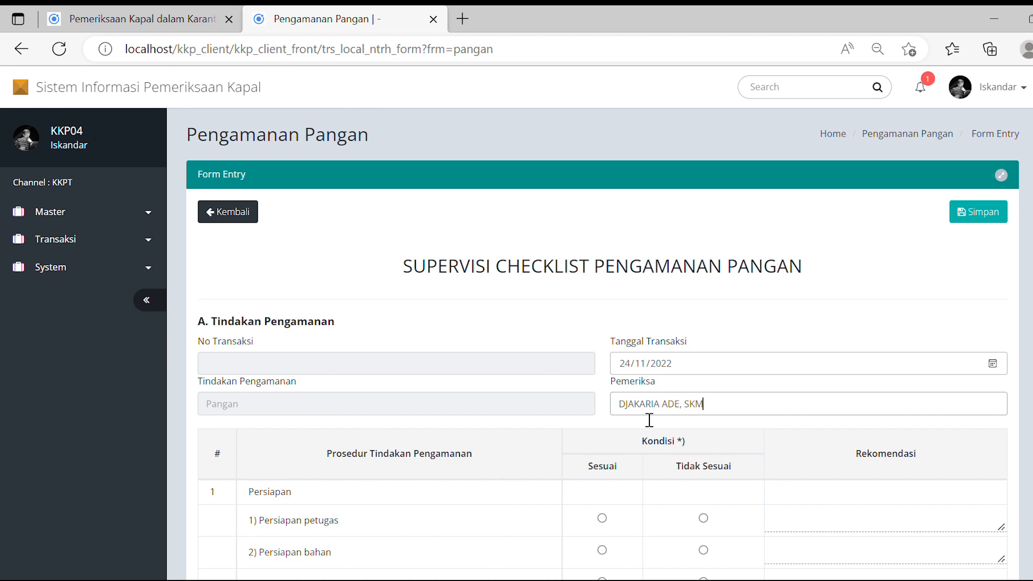
pyautogui.scroll(-3, 648, 420)
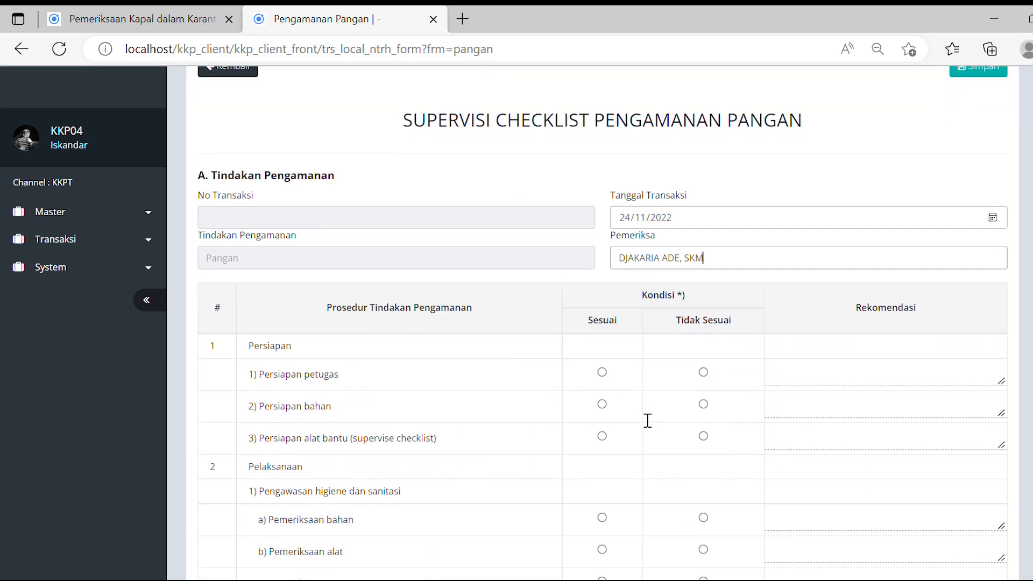
pyautogui.scroll(-10, 646, 422)
pyautogui.scroll(-1, 408, 453)
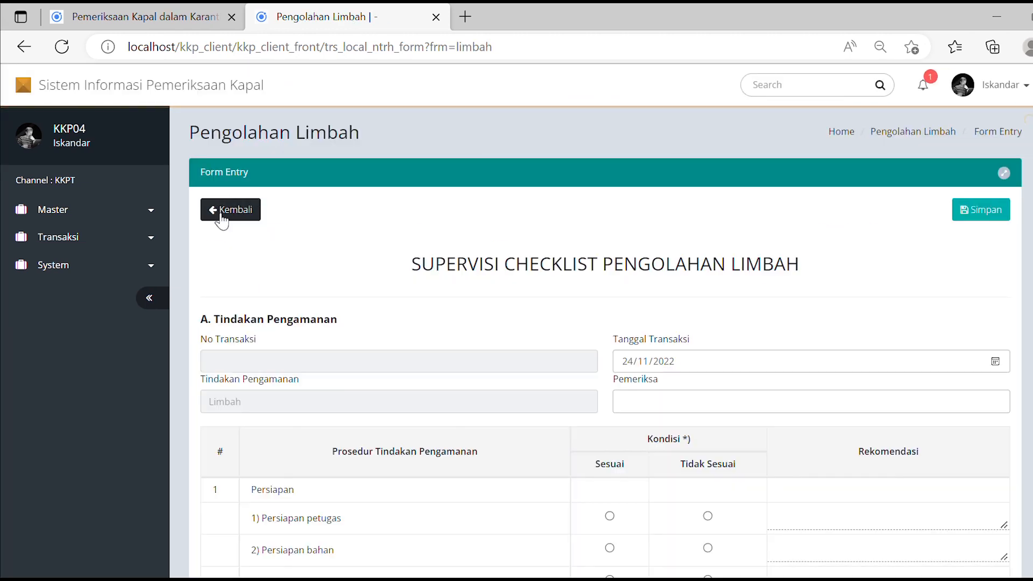
# Enter the inspector's name in Pemeriksa and save the waste-processing checklist.
pyautogui.scroll(-3, 355, 320)
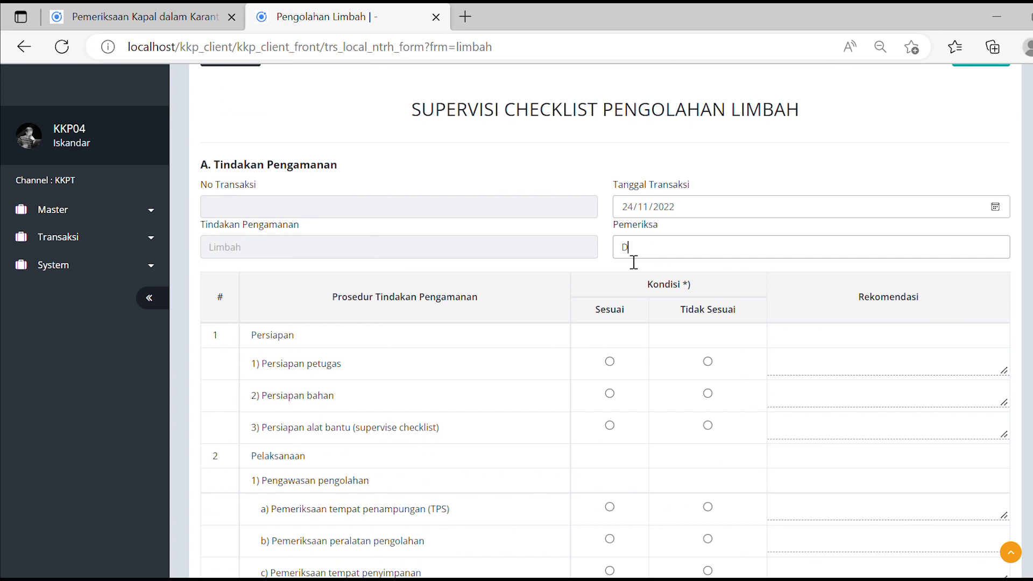
pyautogui.scroll(-3, 604, 265)
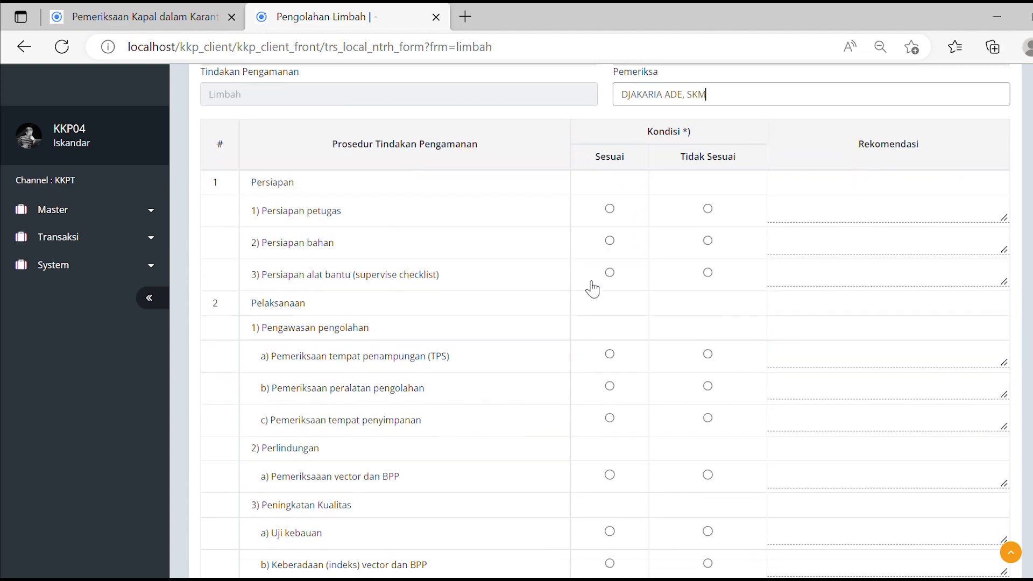
pyautogui.scroll(-5, 560, 316)
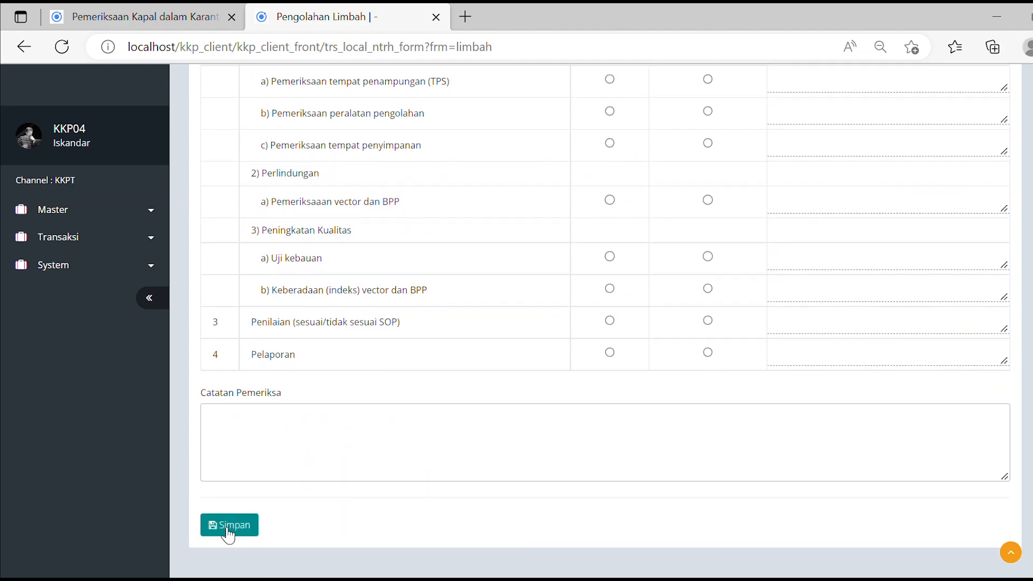
pyautogui.click(226, 527)
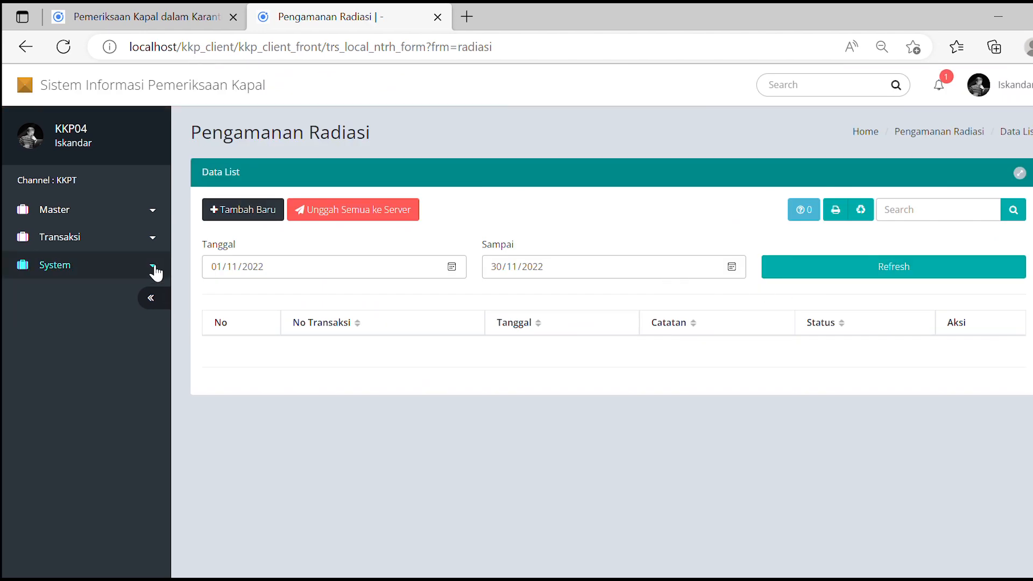
# Create a new radiation-safety checklist entry and save it.
pyautogui.click(236, 218)
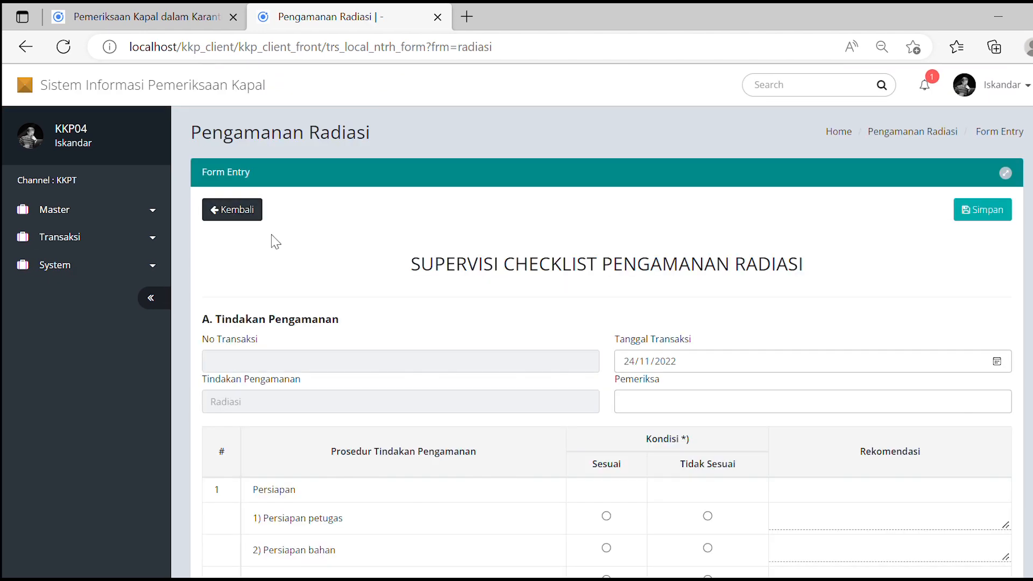
pyautogui.scroll(-3, 538, 312)
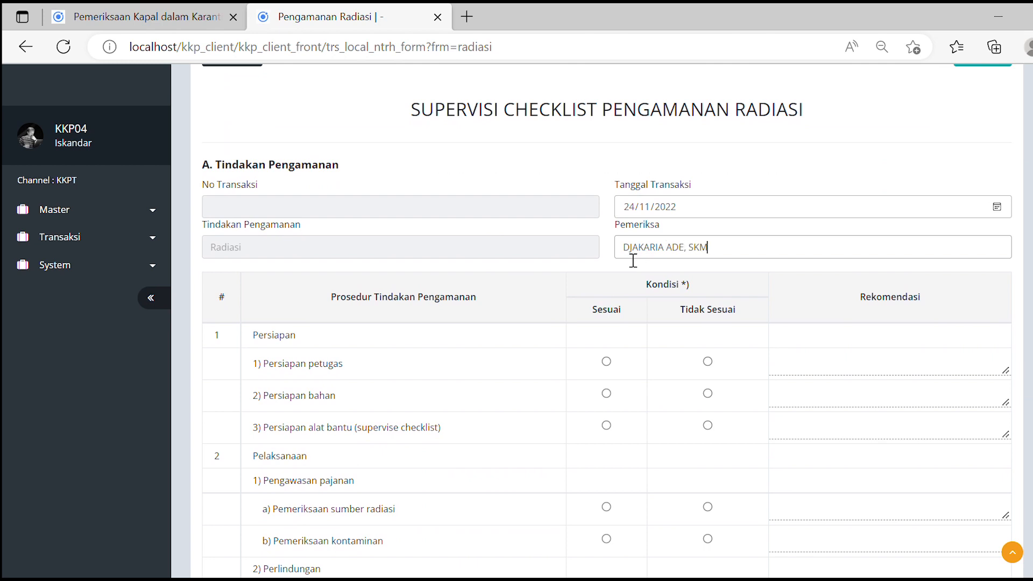
pyautogui.scroll(-5, 633, 260)
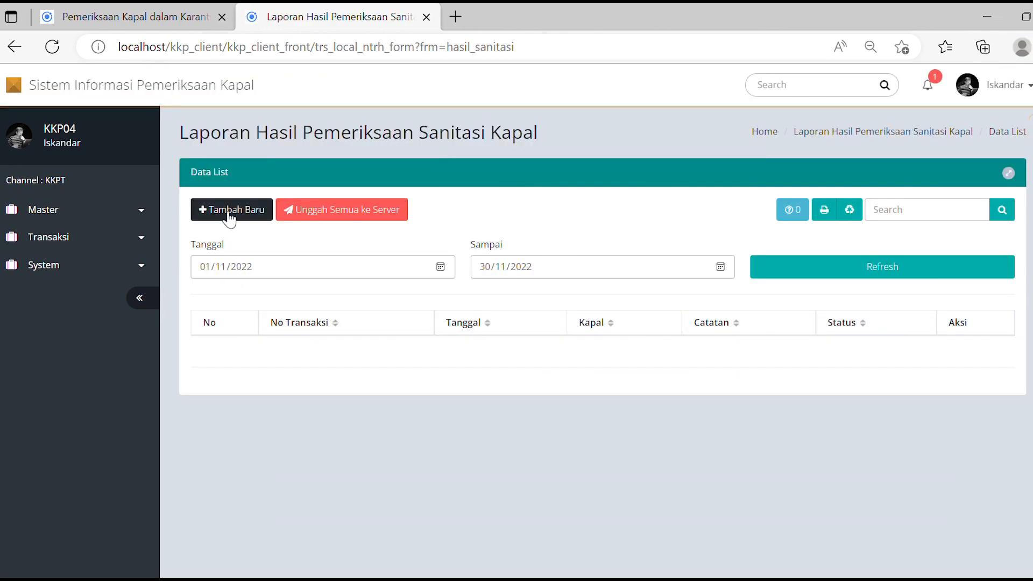
pyautogui.click(229, 211)
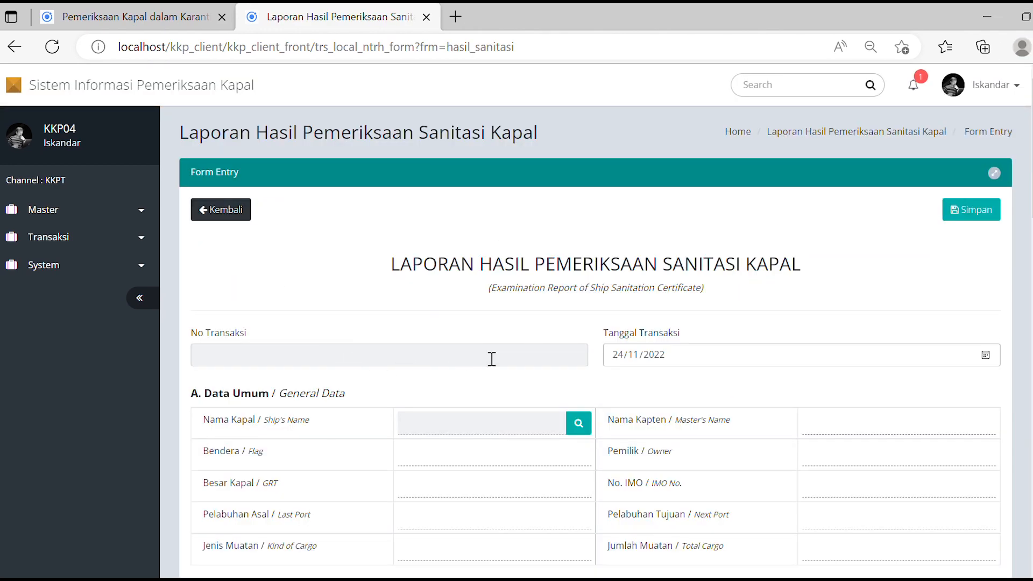
# Select ship MV. HONG TAI 216, flag PANAMA, and last port YANG JIANG with cargo NIHIL.
pyautogui.scroll(-4, 511, 350)
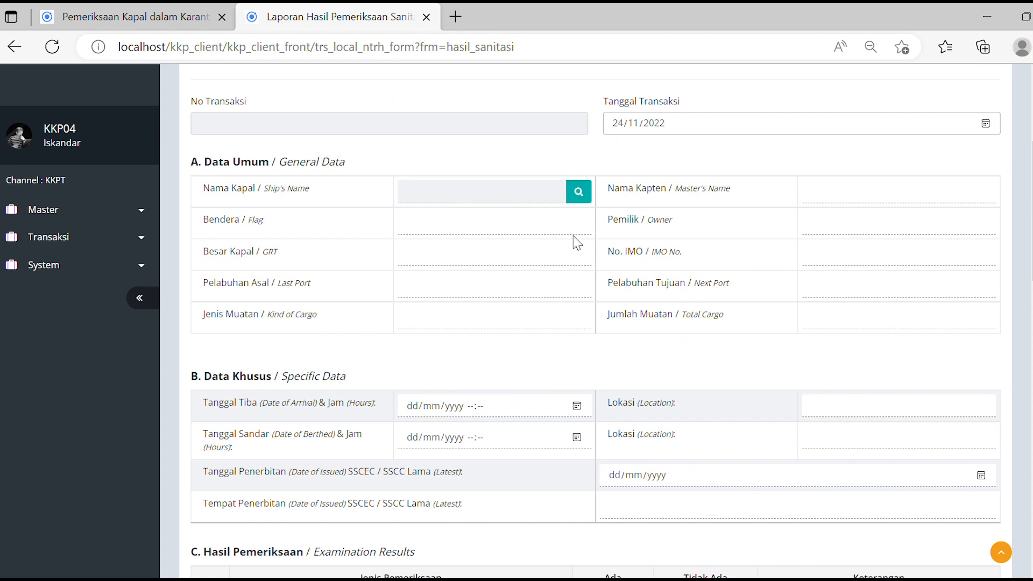
pyautogui.click(578, 192)
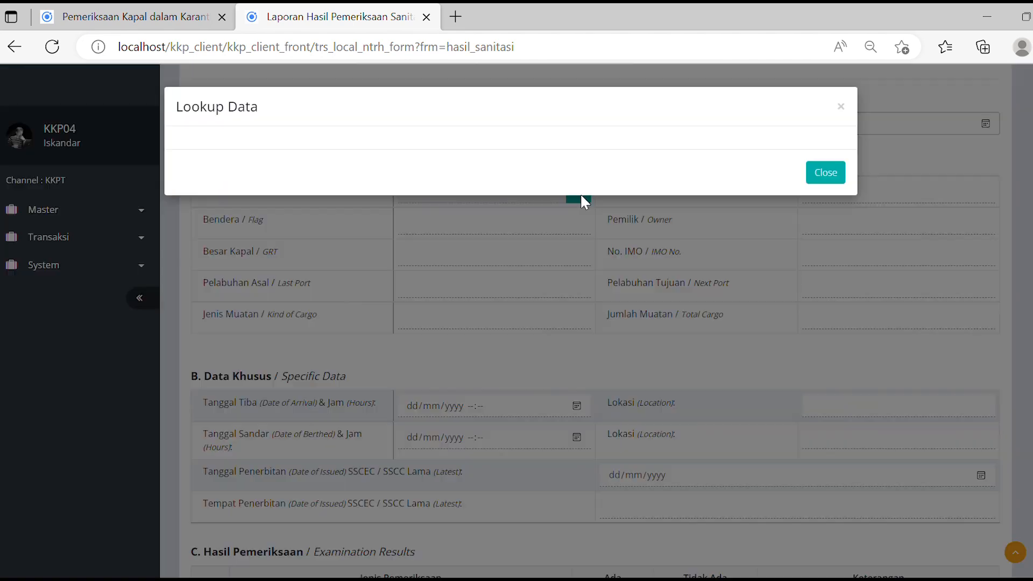
pyautogui.click(444, 241)
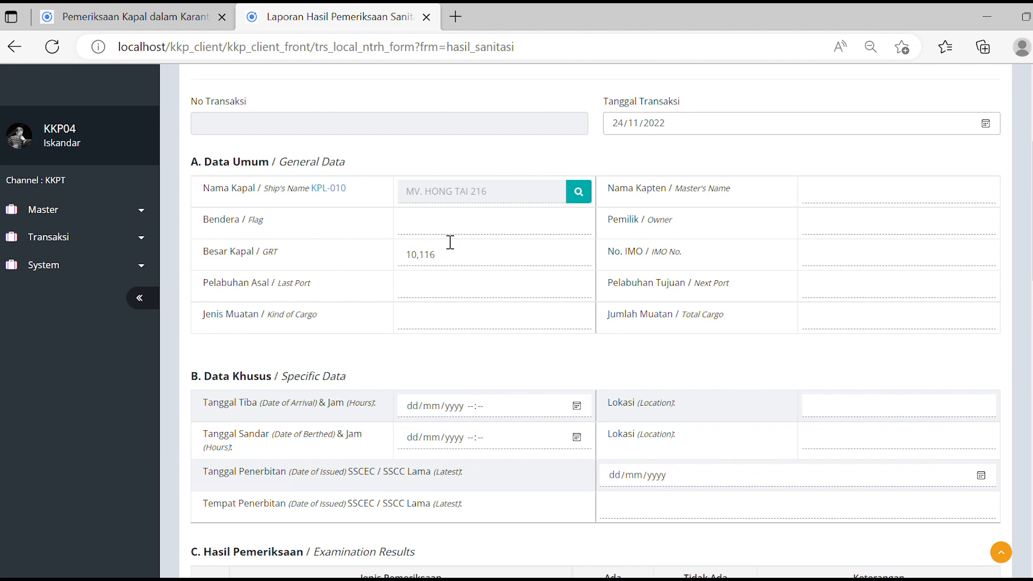
pyautogui.click(451, 240)
pyautogui.write('PANAMA')
pyautogui.click(434, 299)
pyautogui.write('YANG JIANG')
pyautogui.write('NIHIL')
# Enter the master's name, owner XIAMEN MINJIE SHIPPING CO. LTD, IMO 9916783, next port YANG JIANG, cargo NIHIL.
pyautogui.click(834, 209)
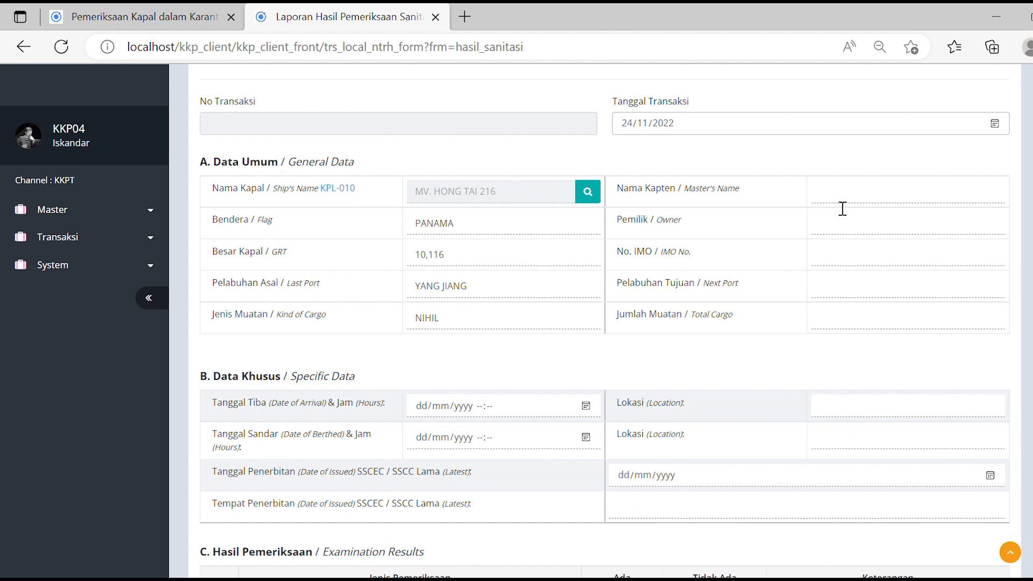
pyautogui.click(847, 235)
pyautogui.write('XIAMEN MINJIE SHIPPING CO. LTD')
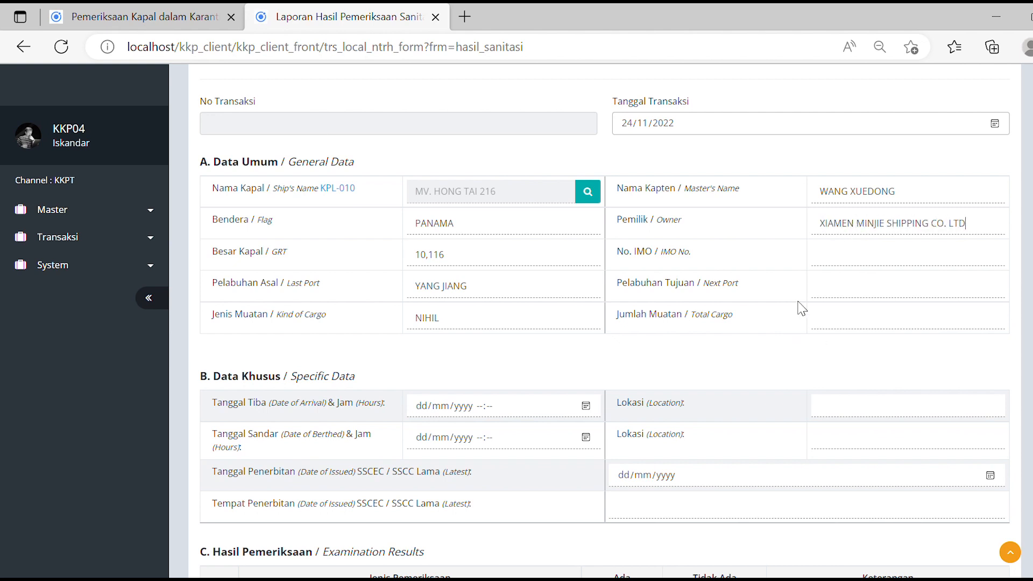
pyautogui.press('Tab')
pyautogui.write('9916783')
pyautogui.click(835, 289)
pyautogui.write('YANG JIANG')
pyautogui.click(836, 330)
pyautogui.write('NIHIL')
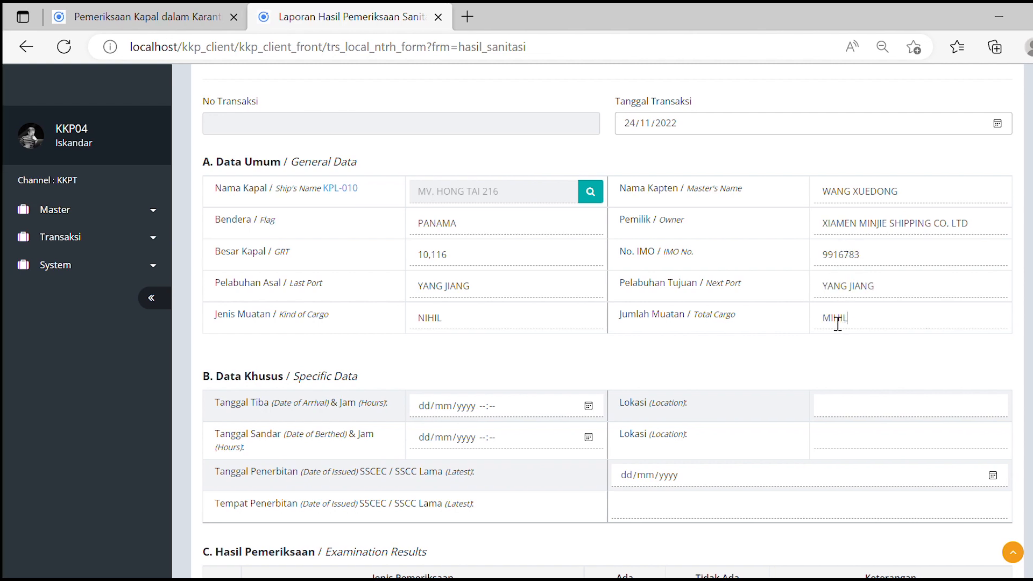
pyautogui.moveTo(865, 331); pyautogui.dragTo(812, 318)
pyautogui.click(812, 318)
# Set the arrival to 24/11/2022 at 08:30, located at TANJUNG ULIE, WEDA.
pyautogui.scroll(-3, 811, 320)
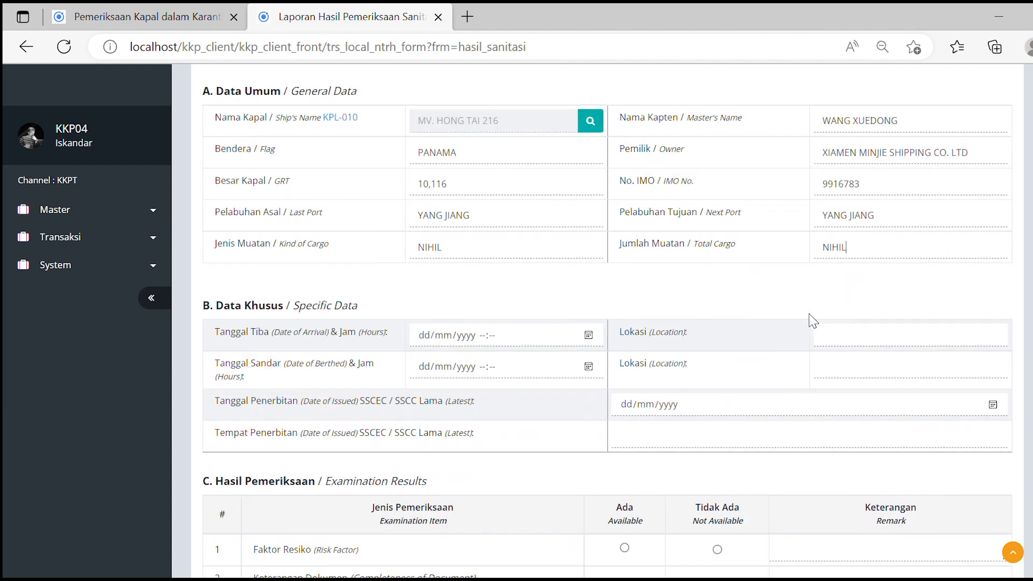
pyautogui.click(588, 251)
pyautogui.click(517, 397)
pyautogui.click(480, 254)
pyautogui.write('0830')
pyautogui.click(845, 267)
pyautogui.write('TANJUNG ULIE')
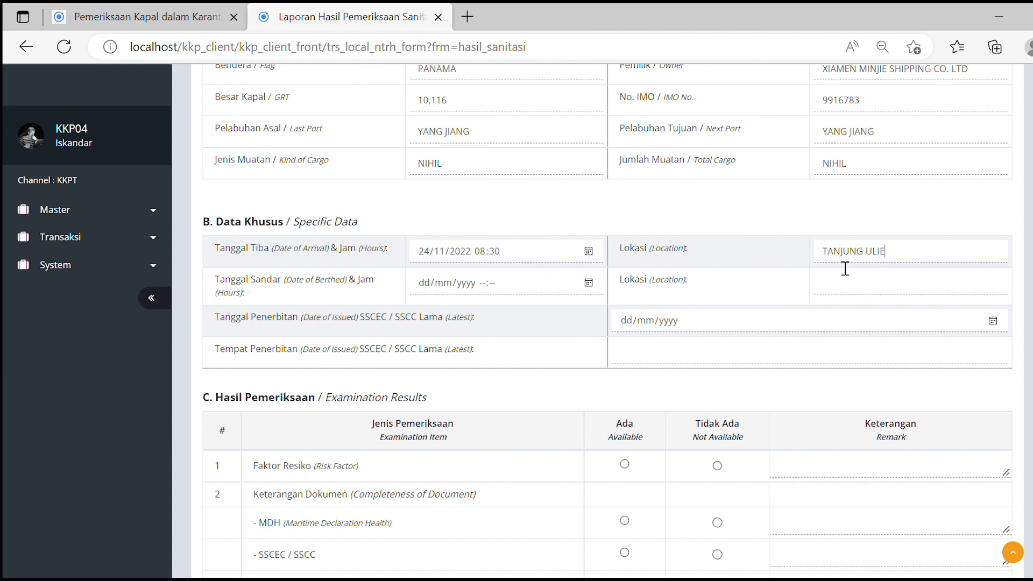
pyautogui.write(', WEDA')
pyautogui.scroll(-1, 846, 267)
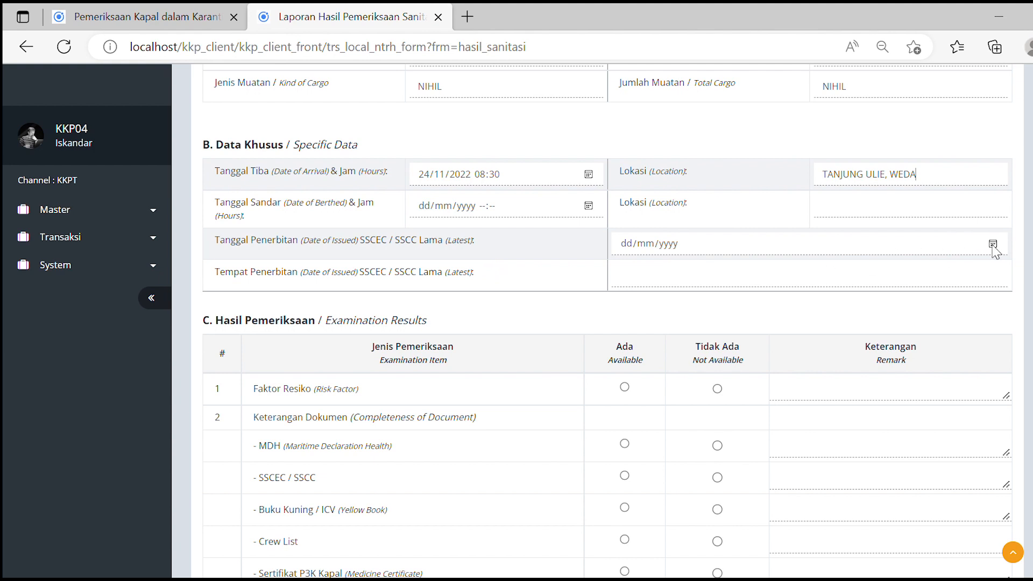
# Set the SSCEC issue date to 08/09/2022 with place of issue ZHOUSHAN.
pyautogui.click(993, 246)
pyautogui.click(730, 274)
pyautogui.click(730, 274)
pyautogui.click(720, 347)
pyautogui.click(703, 285)
pyautogui.write('ZHOU')
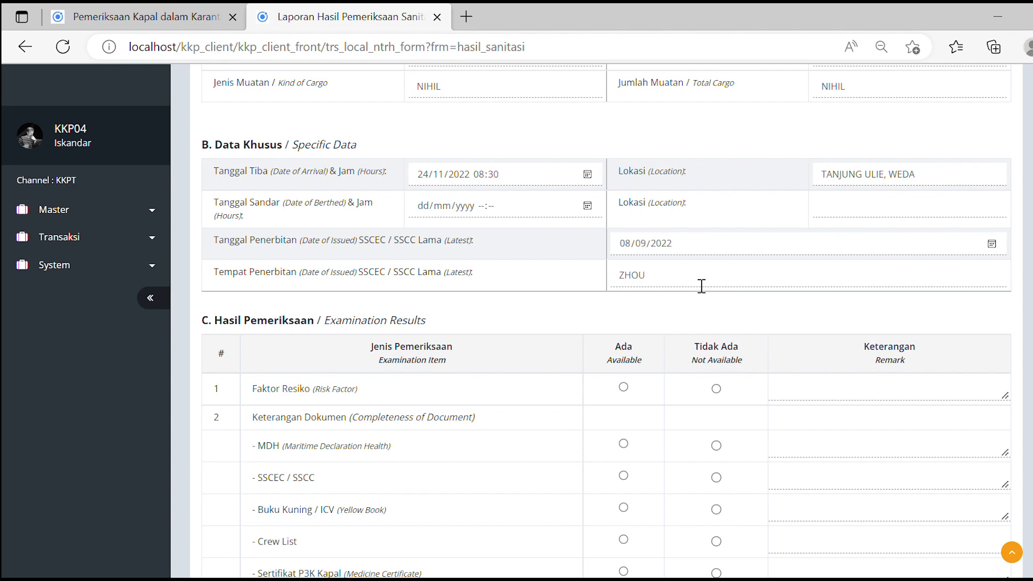
pyautogui.write('SHAN')
pyautogui.scroll(-5, 711, 290)
pyautogui.scroll(-5, 710, 293)
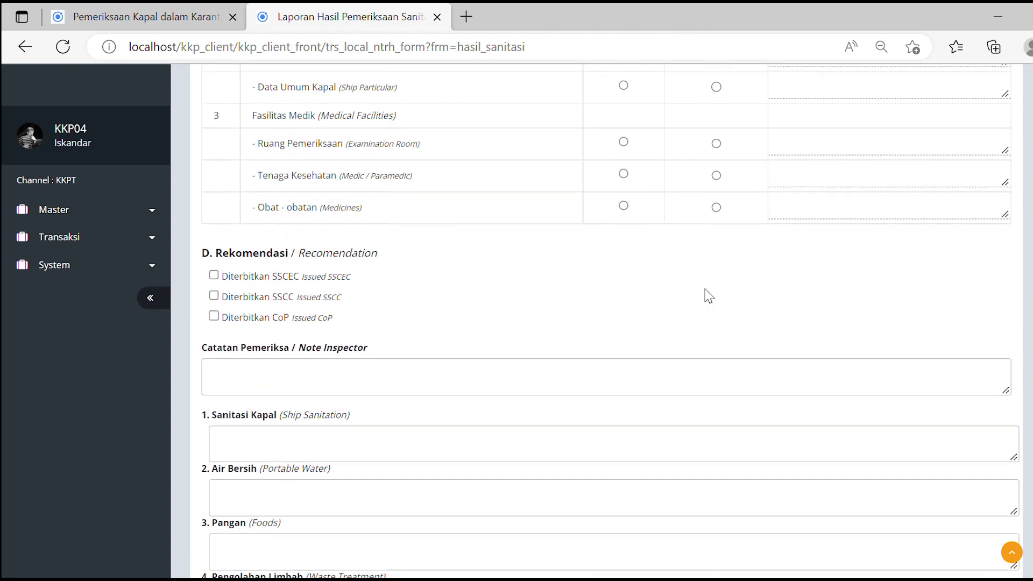
pyautogui.scroll(-3, 341, 372)
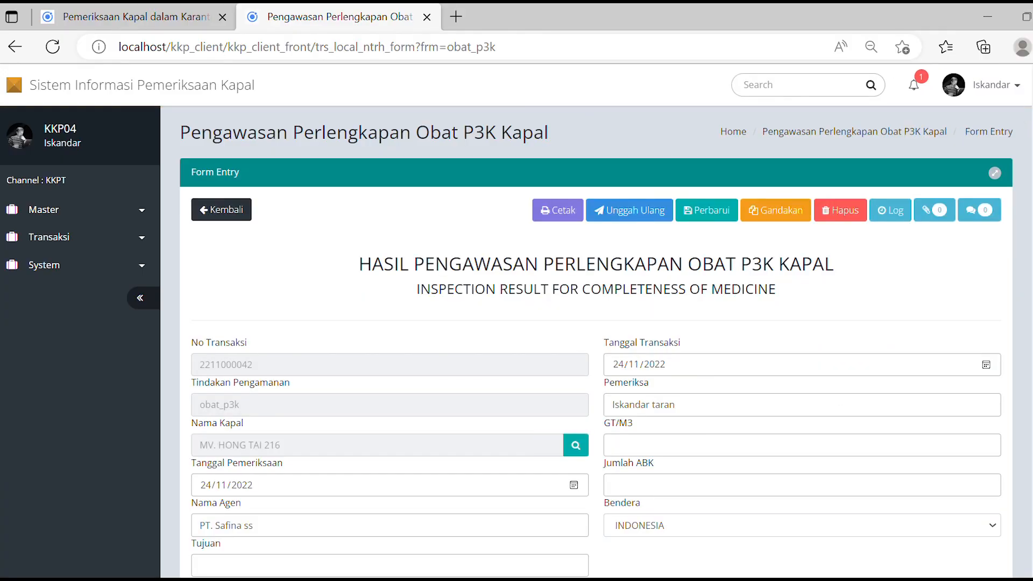
# Enter GT 10116 and 17 crew, correct the agent name ending to 'SS', and fill in the destination.
pyautogui.scroll(-3, 597, 320)
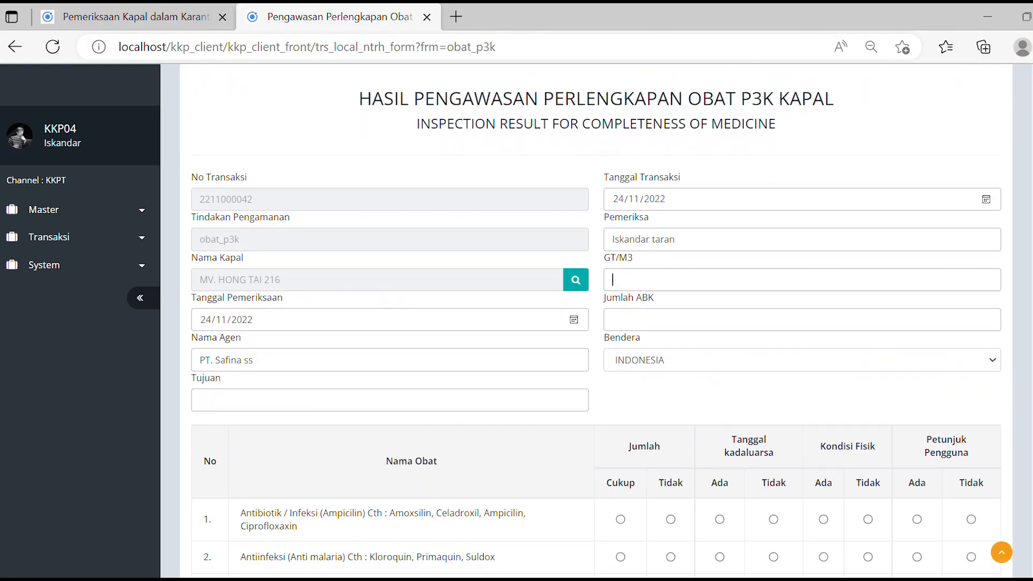
pyautogui.write('101')
pyautogui.write('61')
pyautogui.press('BackSpace')
pyautogui.press('BackSpace')
pyautogui.press('BackSpace')
pyautogui.write('116')
pyautogui.scroll(-2, 801, 319)
pyautogui.click(801, 223)
pyautogui.write('17')
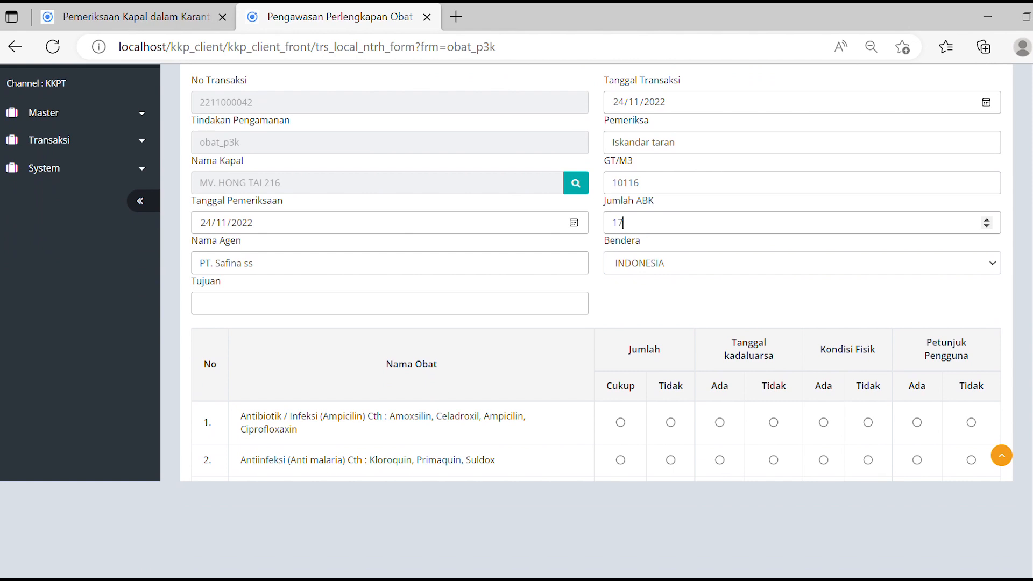
pyautogui.click(253, 263)
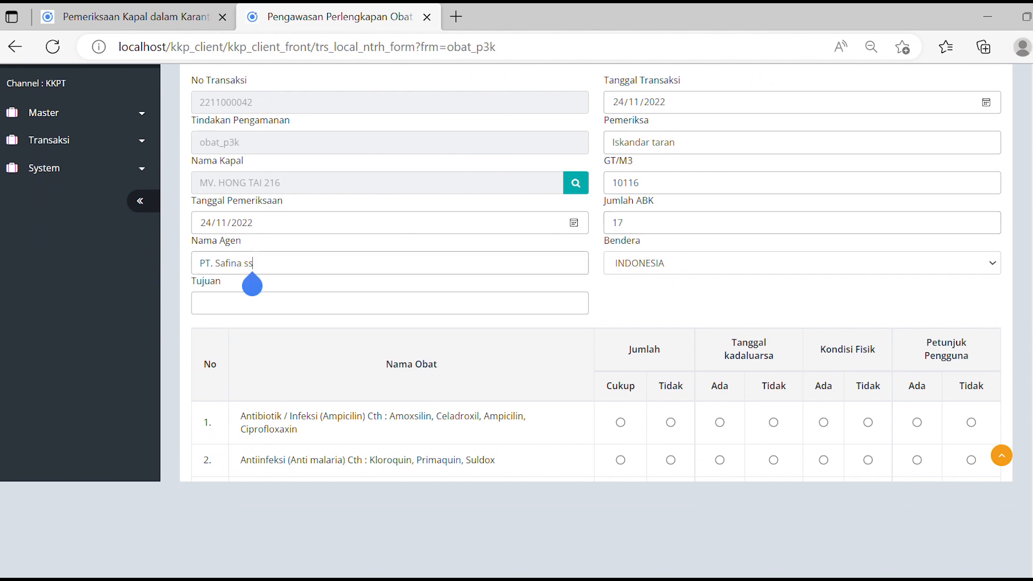
pyautogui.press('BackSpace')
pyautogui.press('BackSpace')
pyautogui.write('SS')
pyautogui.scroll(-1, 506, 272)
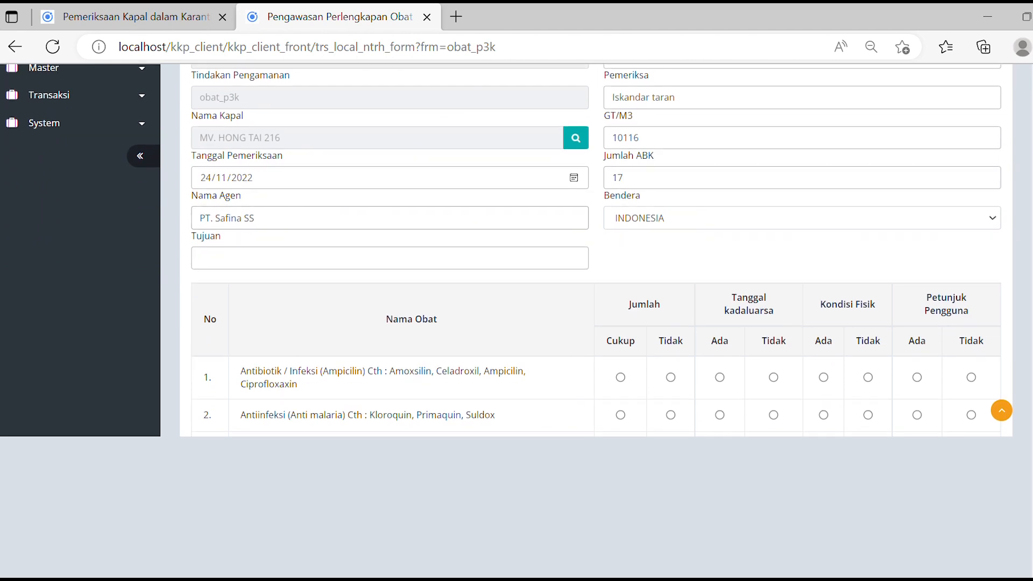
pyautogui.write('Yang Ji')
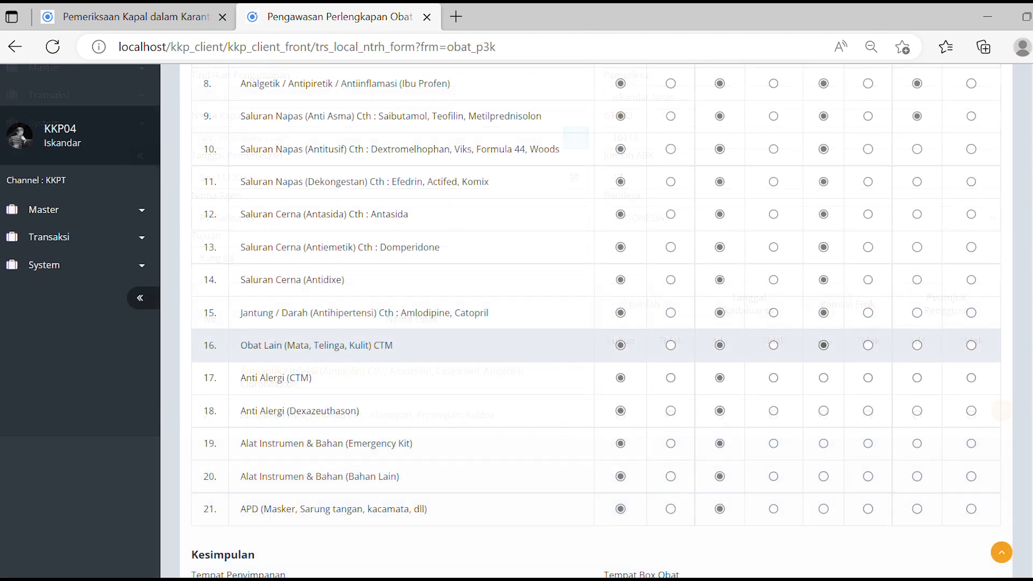
# Tick the radio buttons for medicine rows 10 through the end of the P3K checklist.
pyautogui.click(917, 149)
pyautogui.click(918, 181)
pyautogui.click(917, 215)
pyautogui.click(918, 247)
pyautogui.click(917, 280)
pyautogui.click(917, 313)
pyautogui.click(917, 346)
pyautogui.click(917, 378)
pyautogui.scroll(-3, 596, 320)
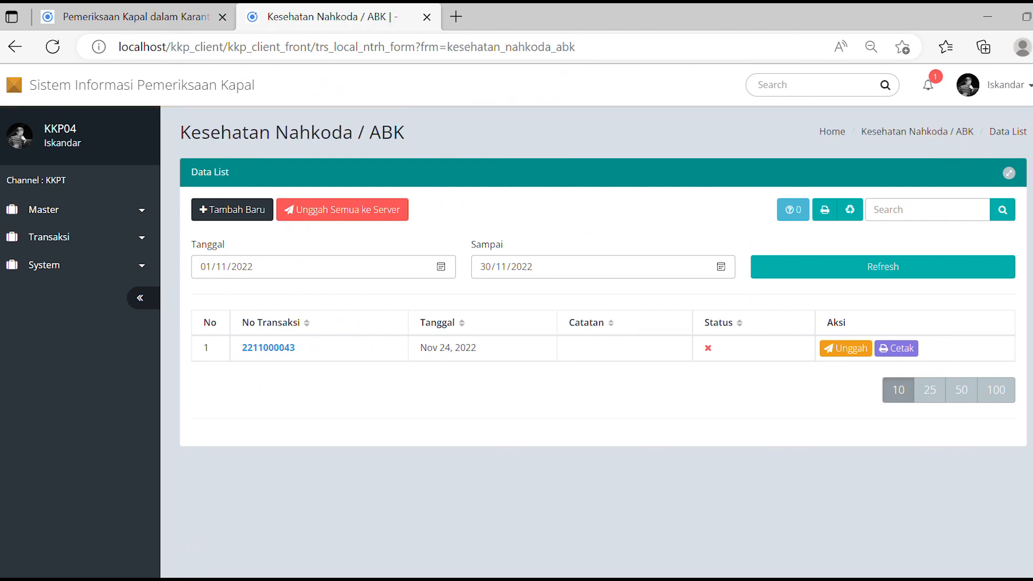
pyautogui.click(268, 348)
pyautogui.scroll(-5, 596, 317)
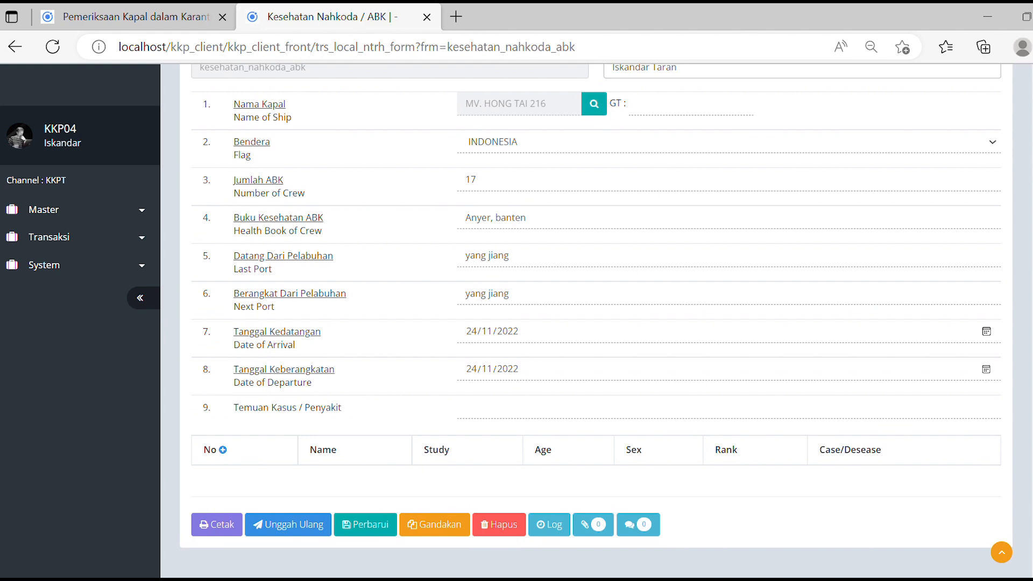
pyautogui.scroll(5, 596, 317)
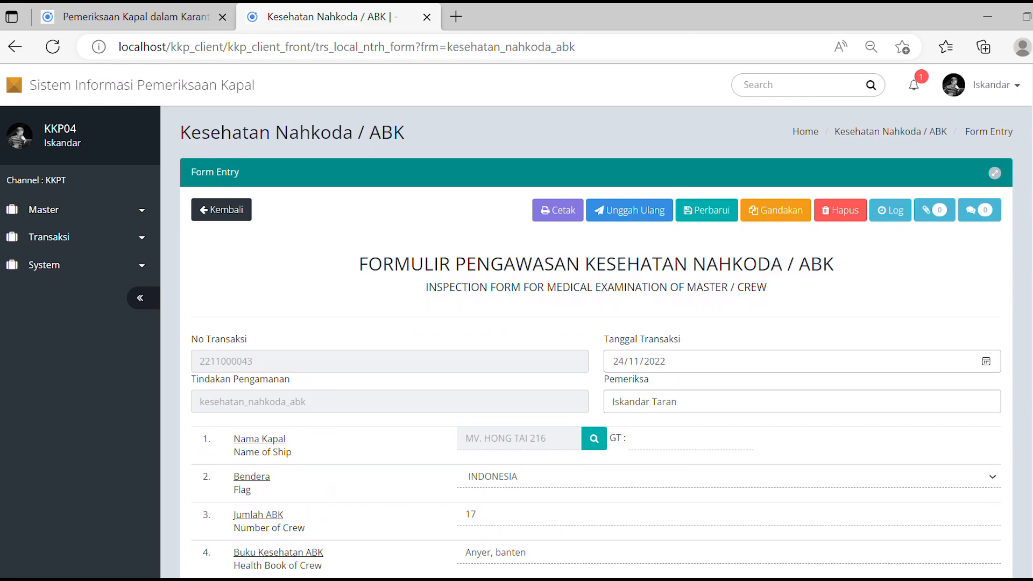
pyautogui.scroll(-5, 596, 318)
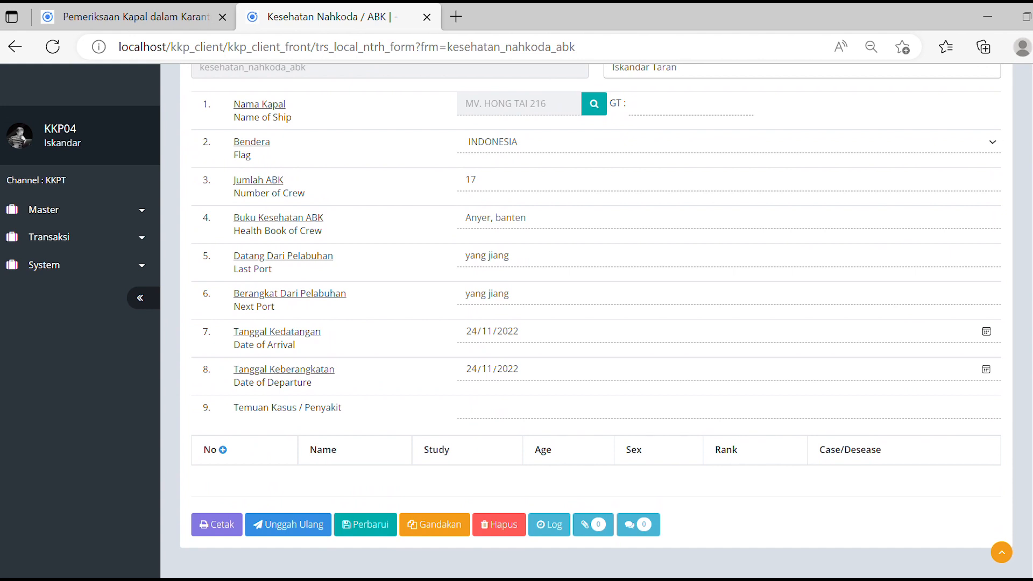
pyautogui.write('10116')
pyautogui.press('Return')
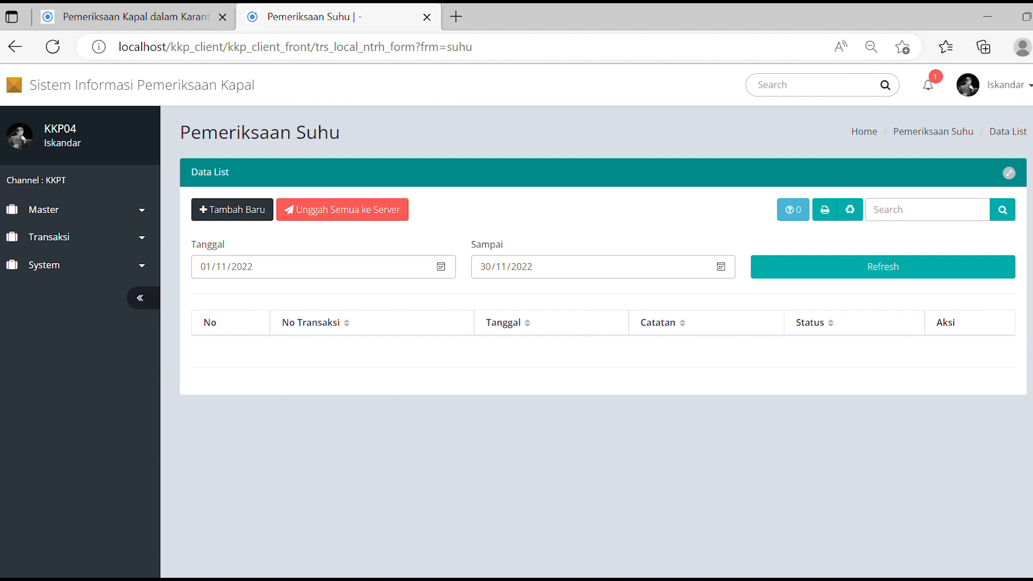
# Begin a new body-temperature record for MV. HONG TAI 216 and enter the inspector's name.
pyautogui.click(232, 210)
pyautogui.scroll(-2, 597, 322)
pyautogui.click(438, 371)
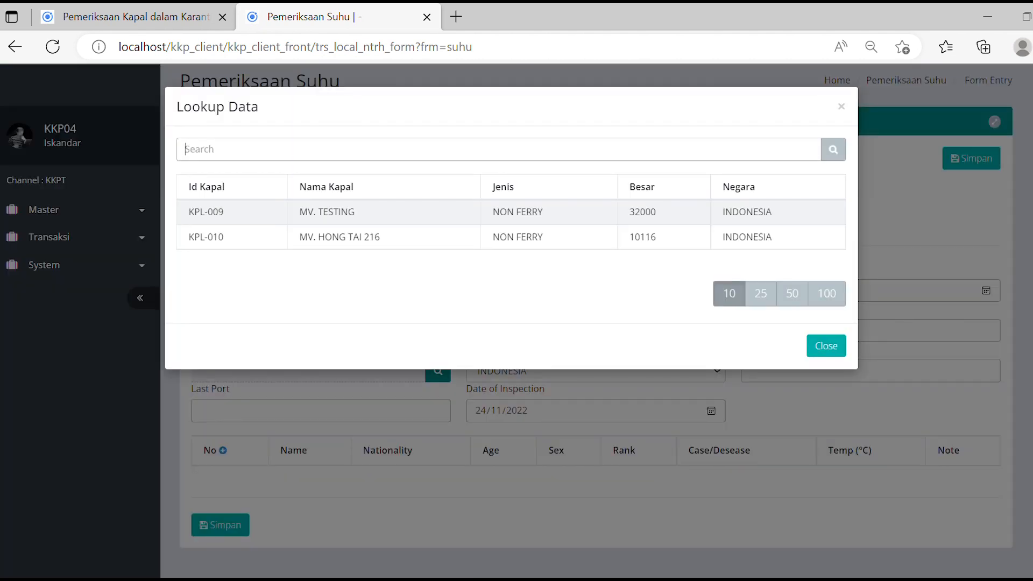
pyautogui.click(339, 237)
pyautogui.scroll(-3, 596, 323)
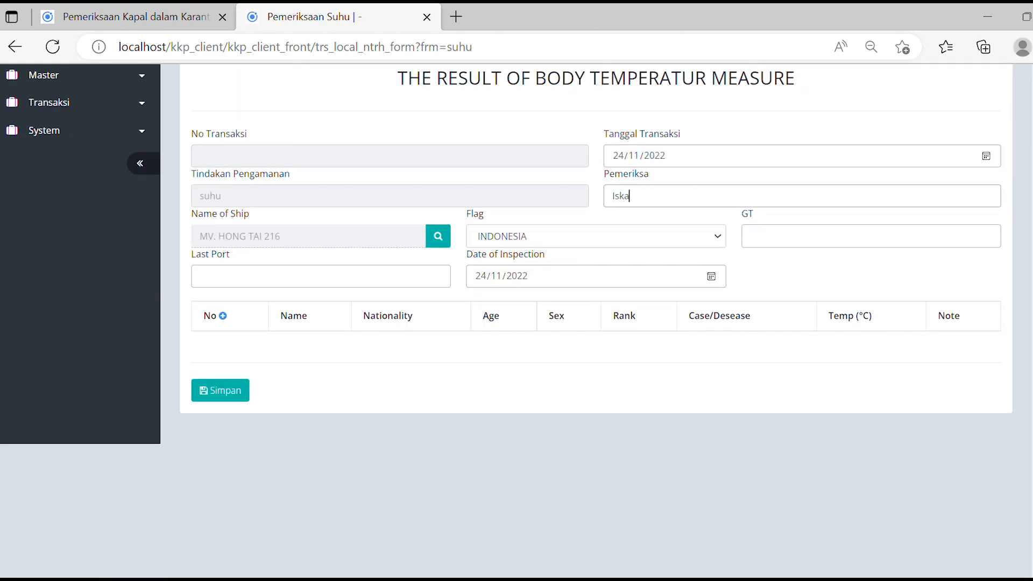
pyautogui.scroll(-1, 596, 323)
pyautogui.click(753, 159)
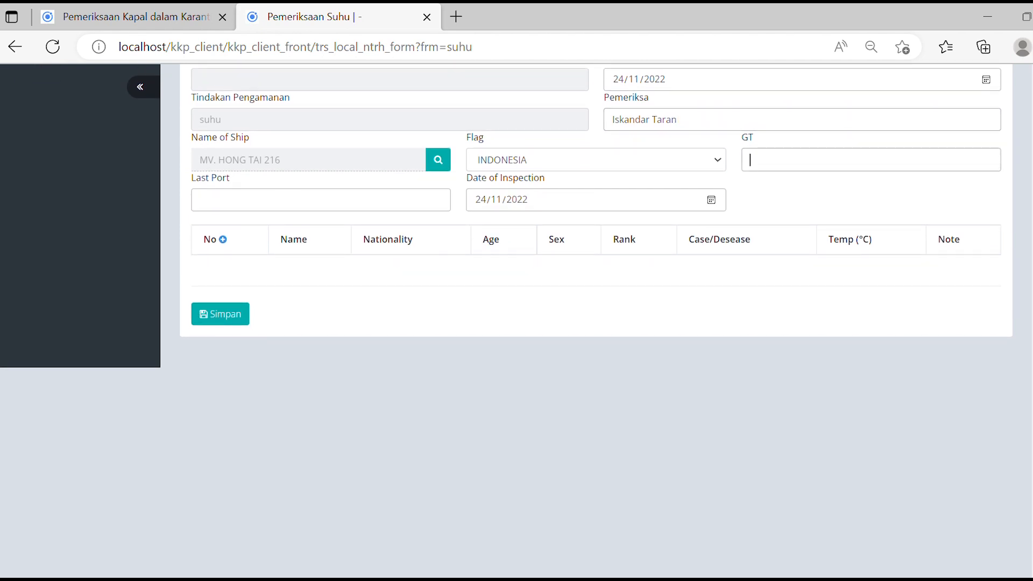